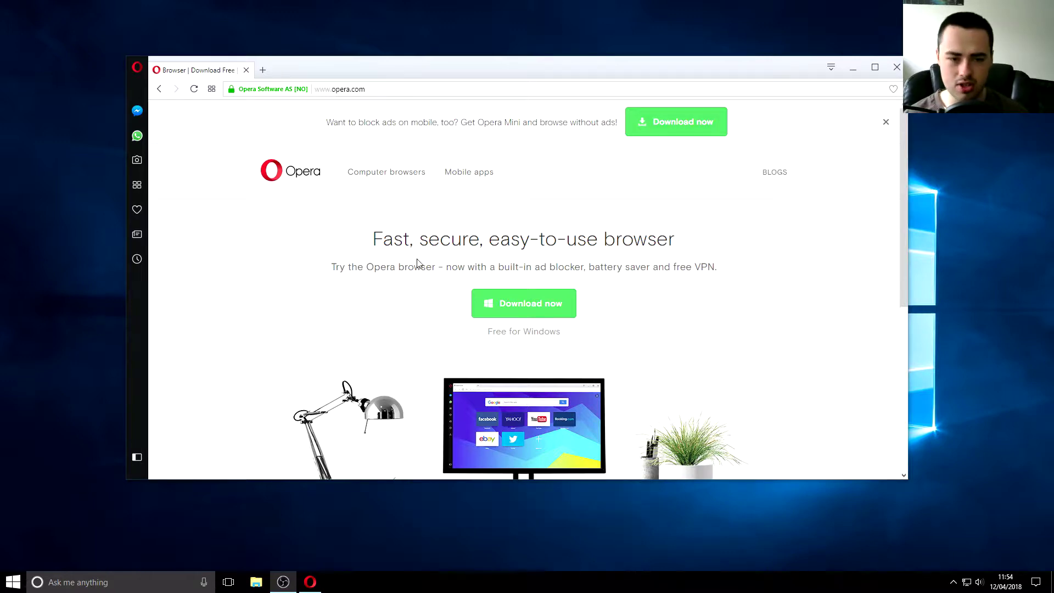
Highlight and then deselect the current page's headline and tagline text
{"action": "left_click_drag", "start_coordinate": [358, 246], "coordinate": [559, 223]}
{"action": "left_click", "coordinate": [764, 246]}
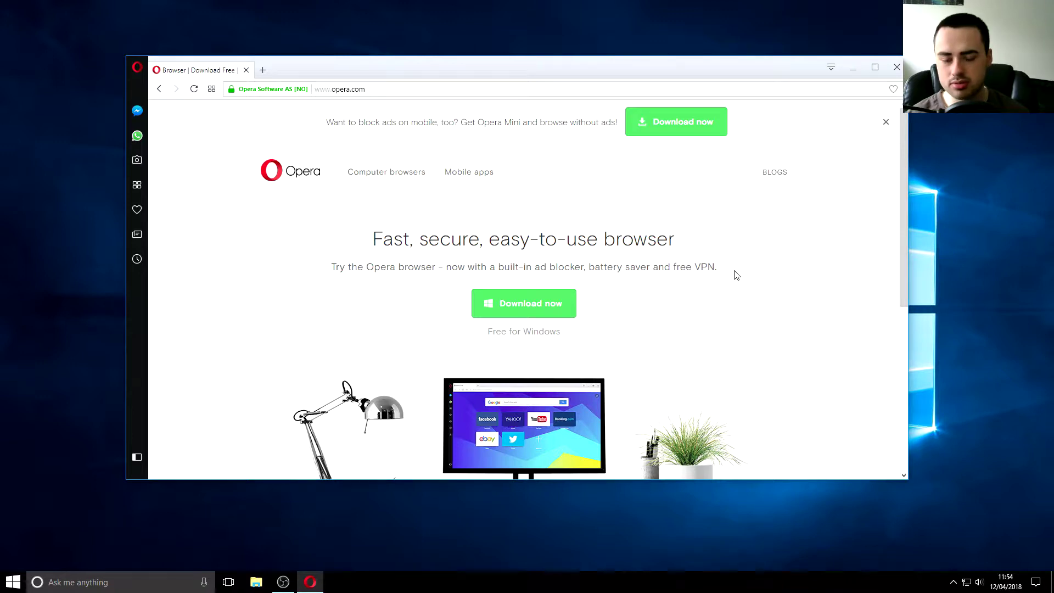
{"action": "left_click_drag", "start_coordinate": [800, 247], "coordinate": [832, 286]}
{"action": "left_click", "coordinate": [833, 286]}
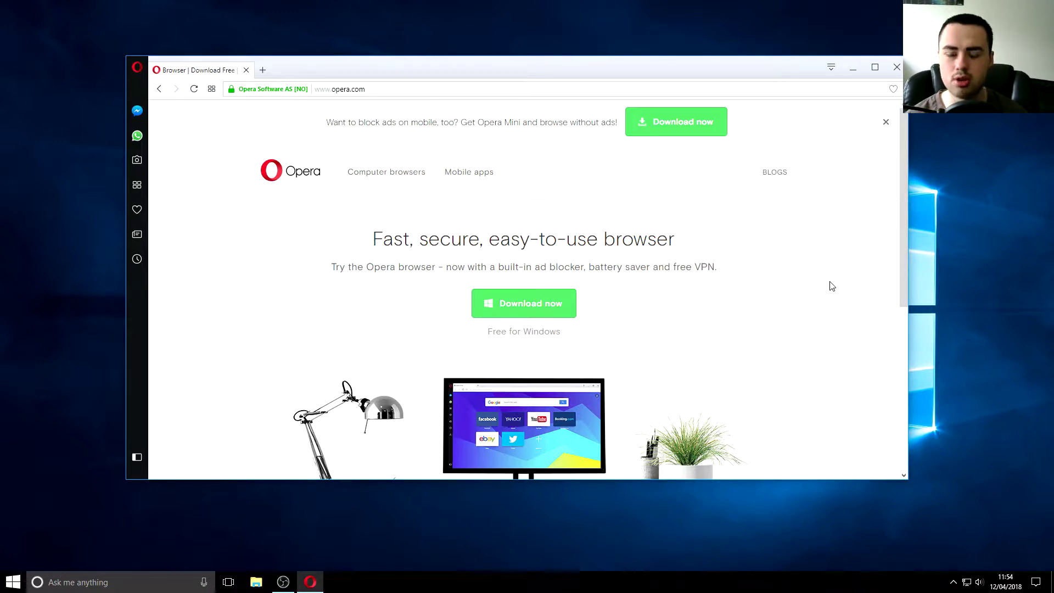
{"action": "scroll", "coordinate": [412, 247], "scroll_direction": "down", "scroll_amount": 4}
{"action": "scroll", "coordinate": [412, 248], "scroll_direction": "up", "scroll_amount": 4}
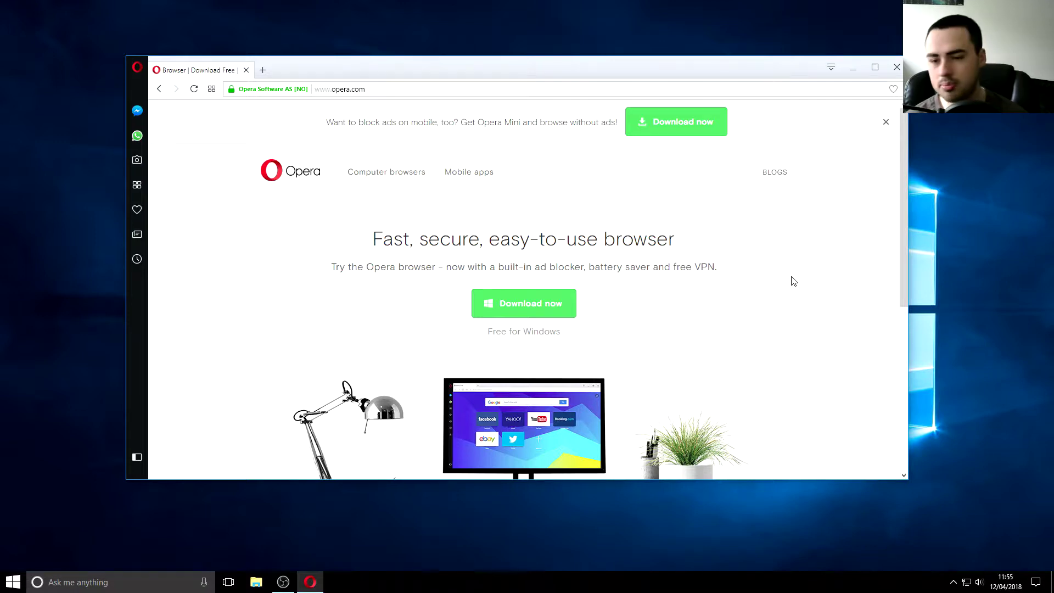
Go to cryptojackingtest.com by typing 'cry' in the address bar and accepting the suggestion
{"action": "key", "text": "ctrl+l"}
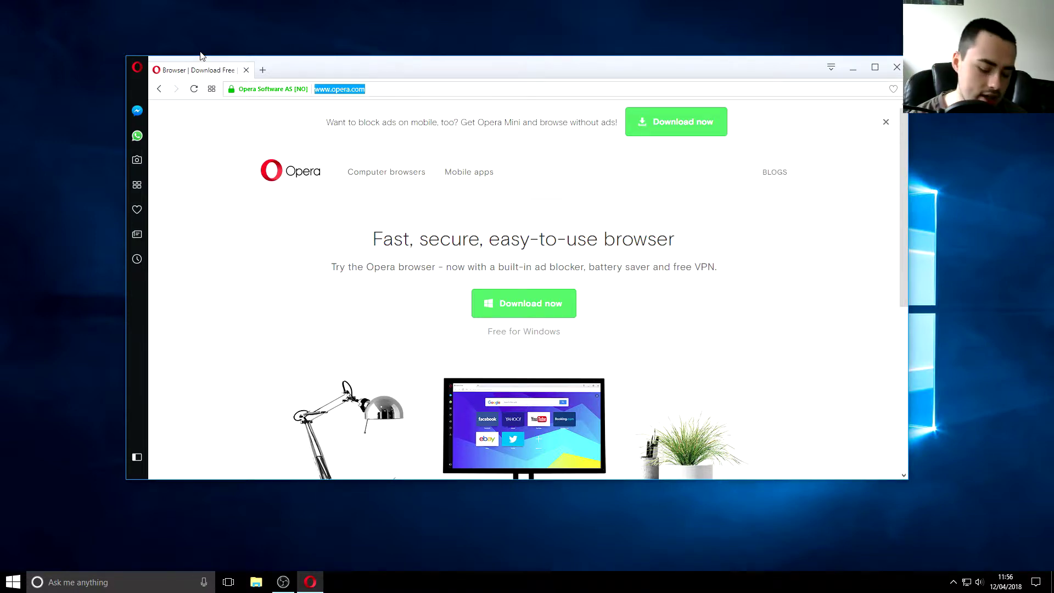
{"action": "type", "text": "cry"}
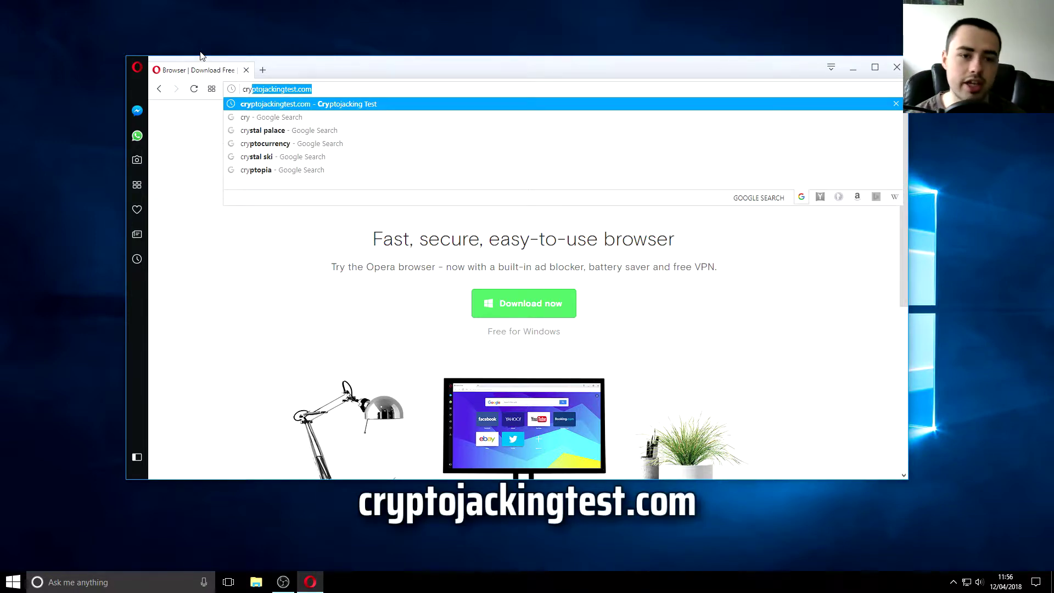
{"action": "key", "text": "End"}
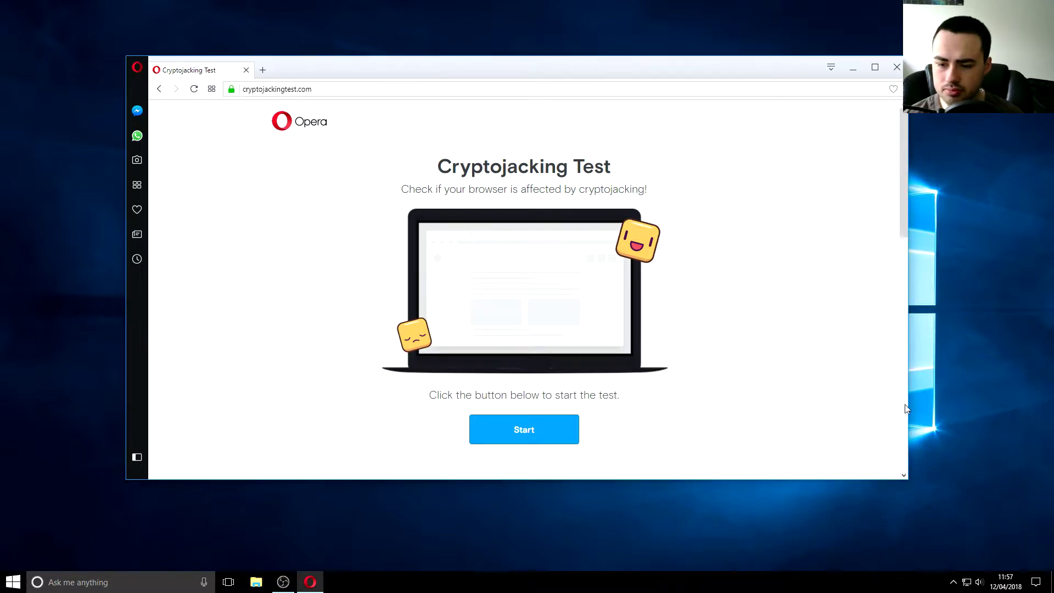
Dismiss the Norton blocked-attack notification and maximize the Opera window
{"action": "scroll", "coordinate": [836, 327], "scroll_direction": "down", "scroll_amount": 2}
{"action": "scroll", "coordinate": [836, 327], "scroll_direction": "up", "scroll_amount": 2}
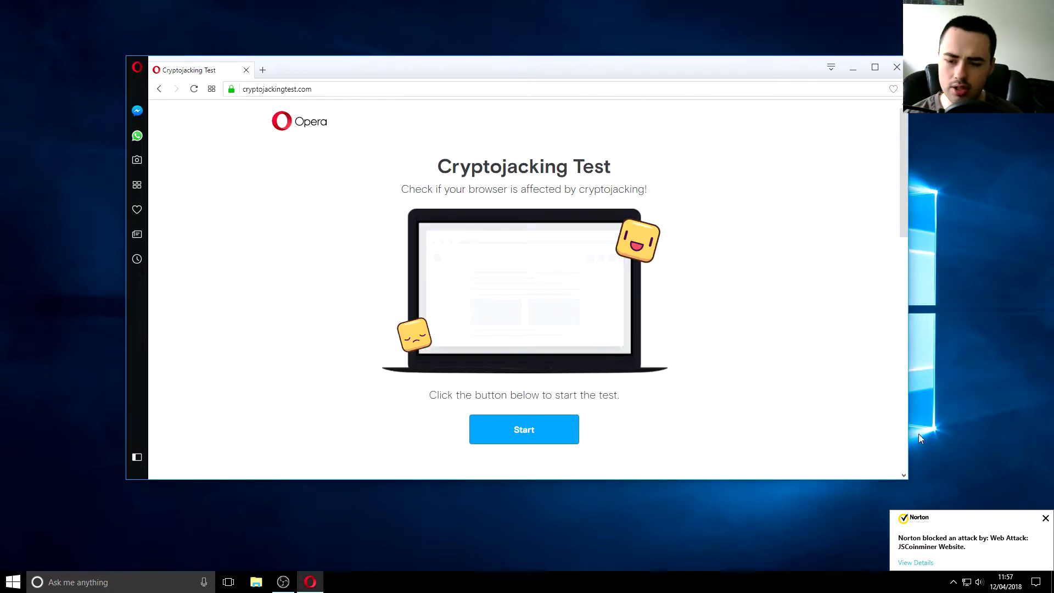
{"action": "left_click", "coordinate": [1045, 518]}
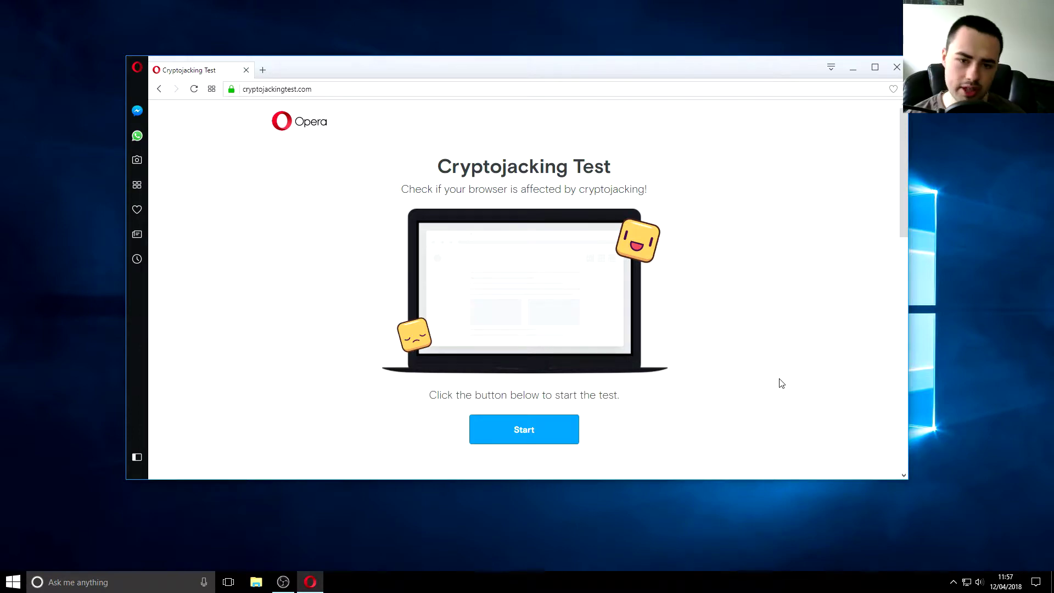
{"action": "left_click", "coordinate": [875, 67]}
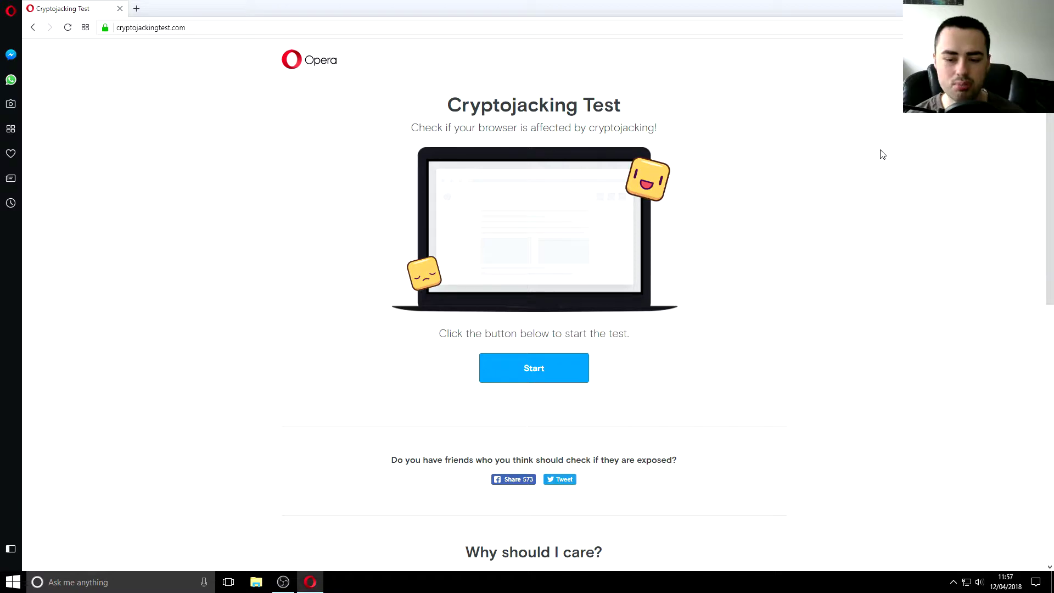
Scroll the Cryptojacking Test page to review its explanation of cryptojacking
{"action": "scroll", "coordinate": [881, 153], "scroll_direction": "down", "scroll_amount": 1}
{"action": "scroll", "coordinate": [881, 153], "scroll_direction": "up", "scroll_amount": 1}
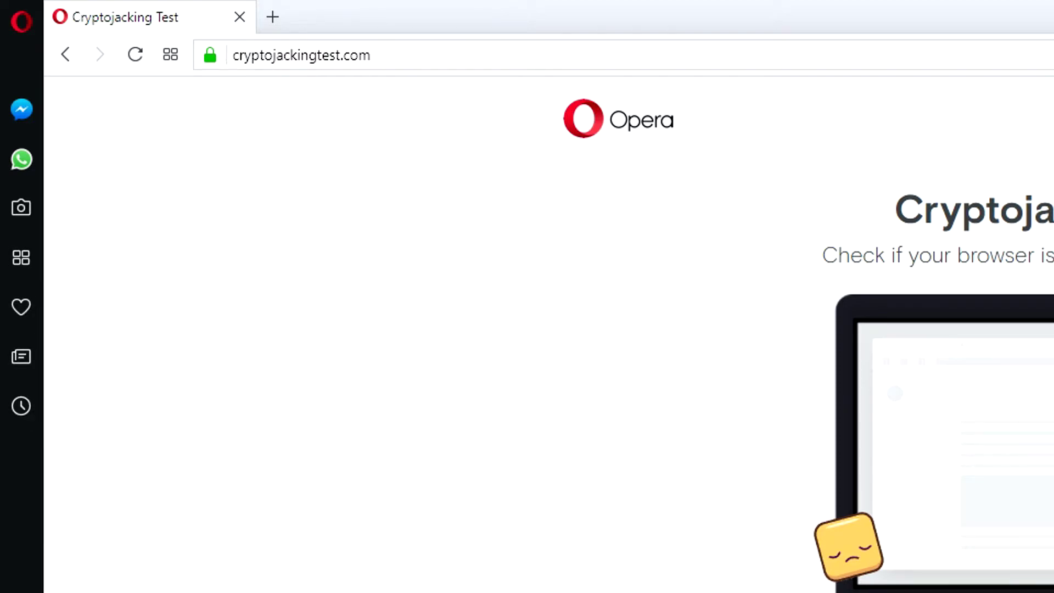
{"action": "scroll", "coordinate": [980, 569], "scroll_direction": "down", "scroll_amount": 2}
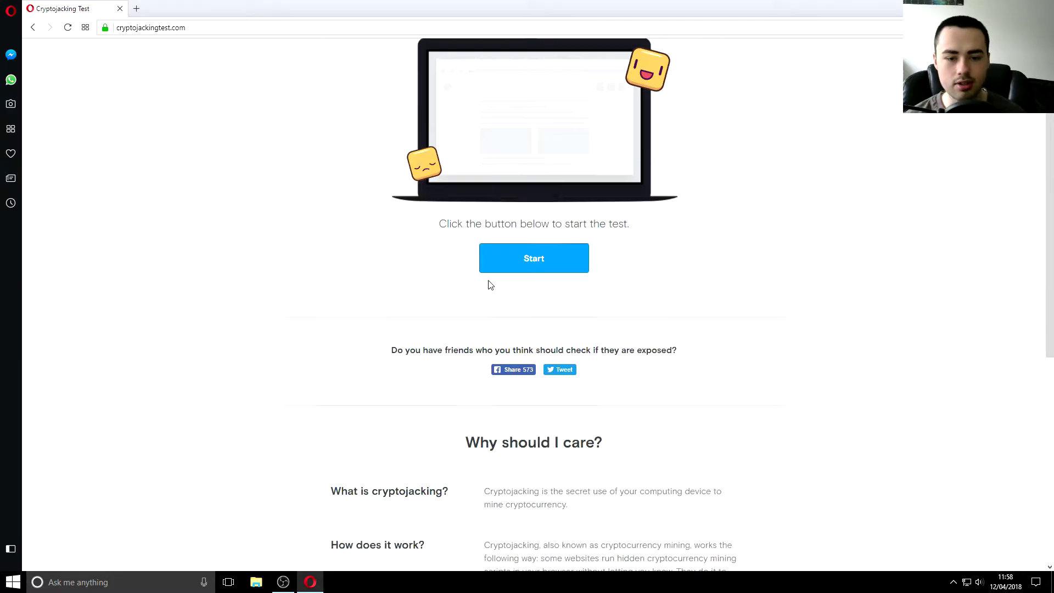
{"action": "scroll", "coordinate": [490, 285], "scroll_direction": "down", "scroll_amount": 3}
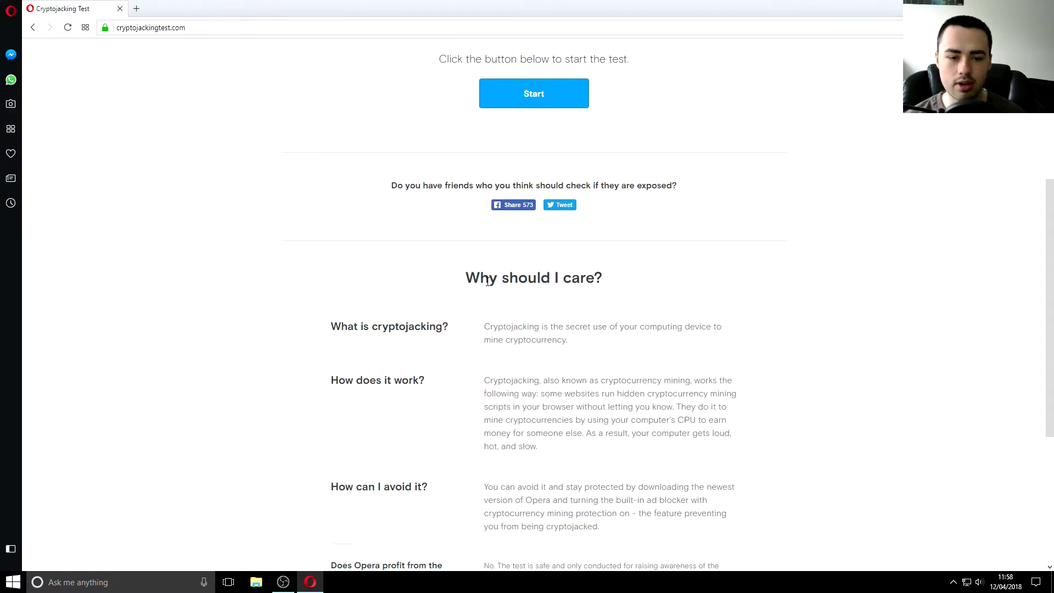
{"action": "scroll", "coordinate": [488, 280], "scroll_direction": "up", "scroll_amount": 5}
{"action": "left_click_drag", "start_coordinate": [425, 106], "coordinate": [733, 94]}
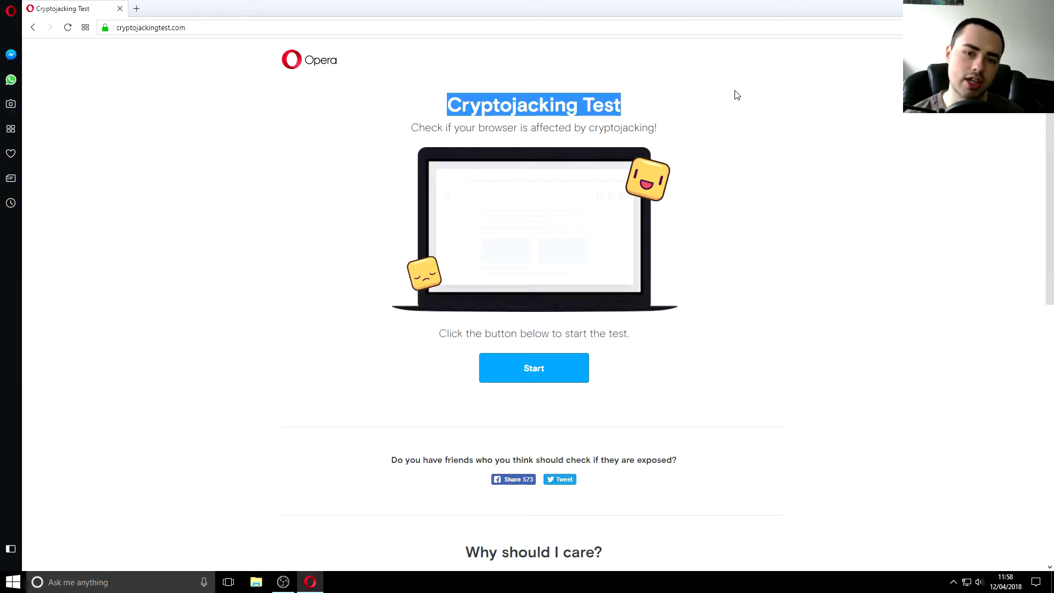
{"action": "left_click", "coordinate": [734, 94]}
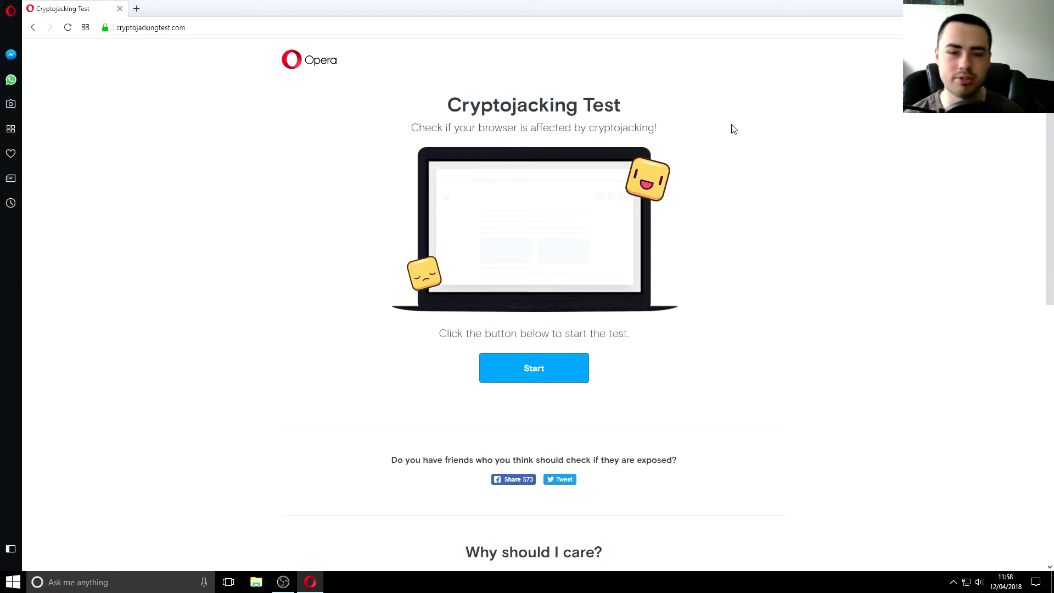
{"action": "scroll", "coordinate": [467, 307], "scroll_direction": "down", "scroll_amount": 2}
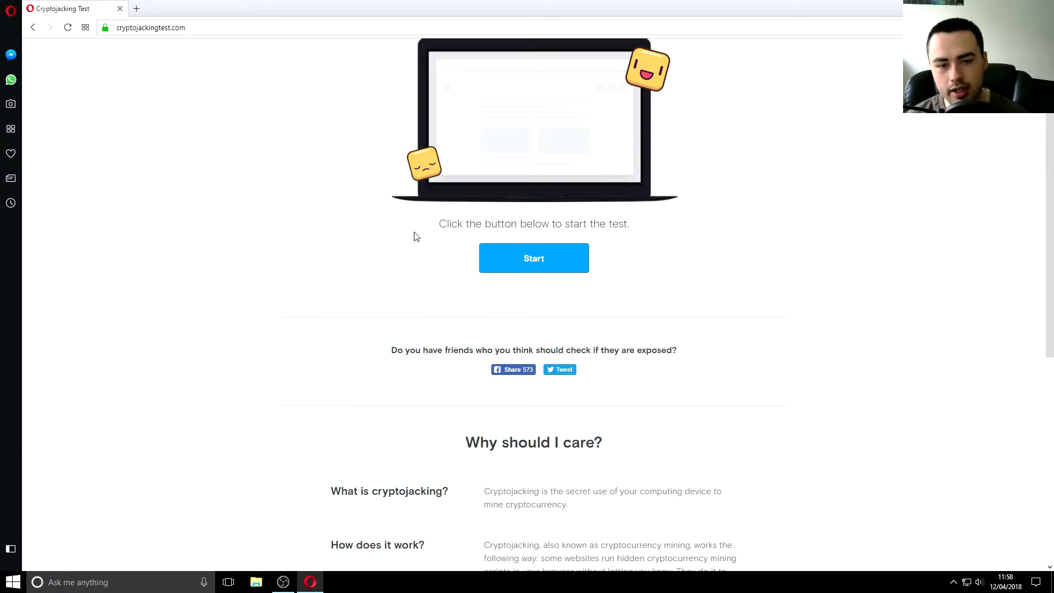
{"action": "triple_click", "coordinate": [627, 220]}
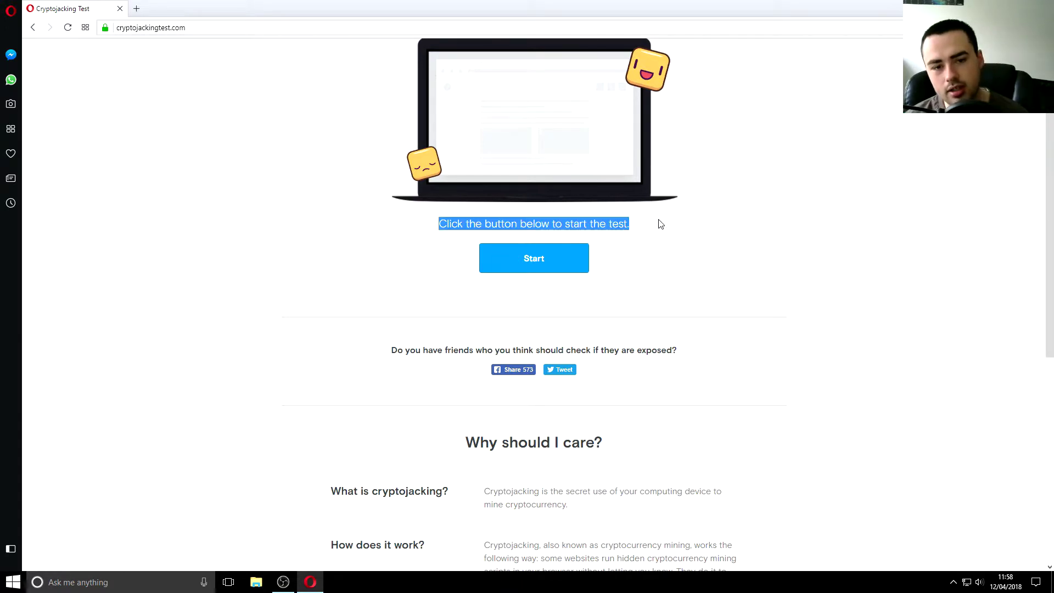
{"action": "left_click", "coordinate": [691, 224]}
{"action": "scroll", "coordinate": [693, 226], "scroll_direction": "down", "scroll_amount": 2}
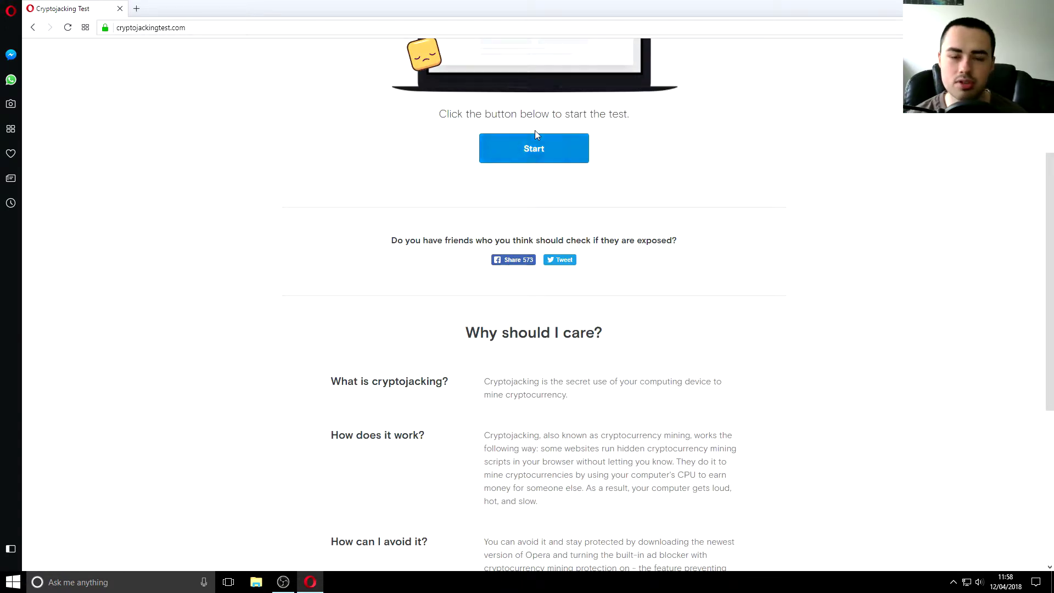
{"action": "scroll", "coordinate": [828, 228], "scroll_direction": "down", "scroll_amount": 1}
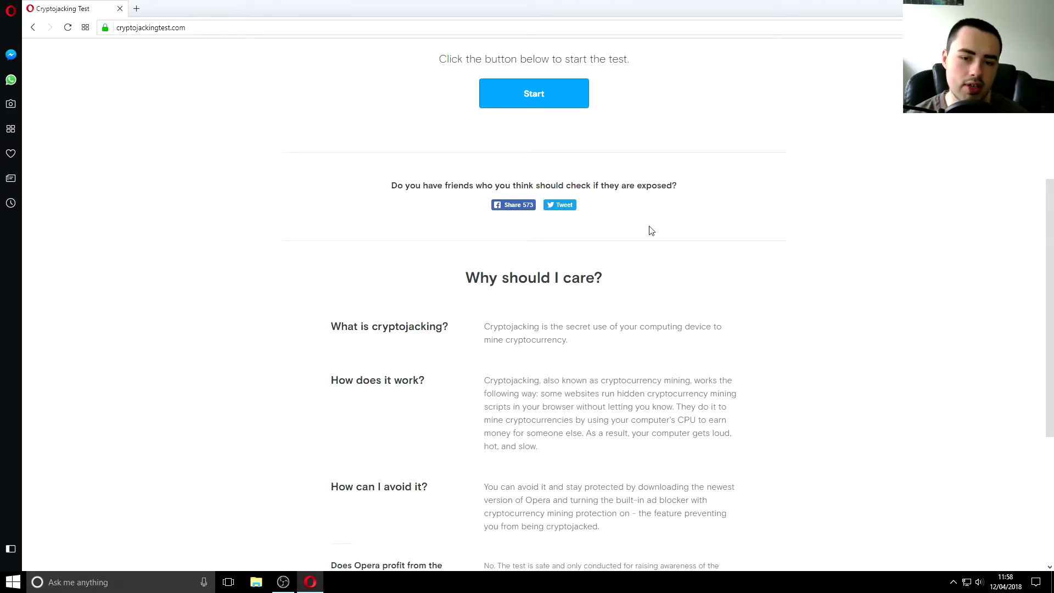
{"action": "scroll", "coordinate": [713, 212], "scroll_direction": "down", "scroll_amount": 2}
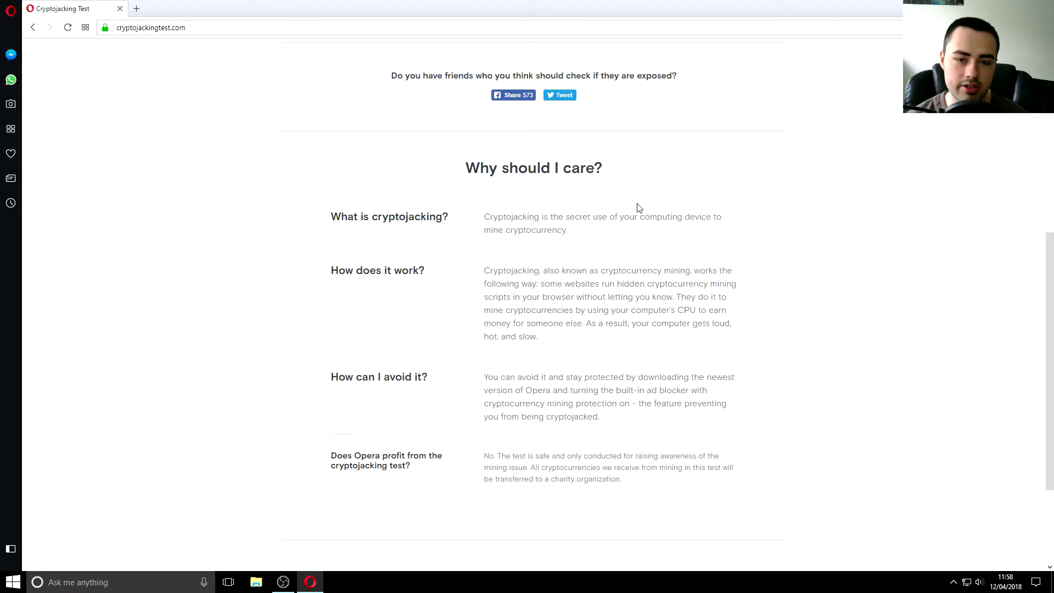
{"action": "left_click_drag", "start_coordinate": [464, 169], "coordinate": [748, 167]}
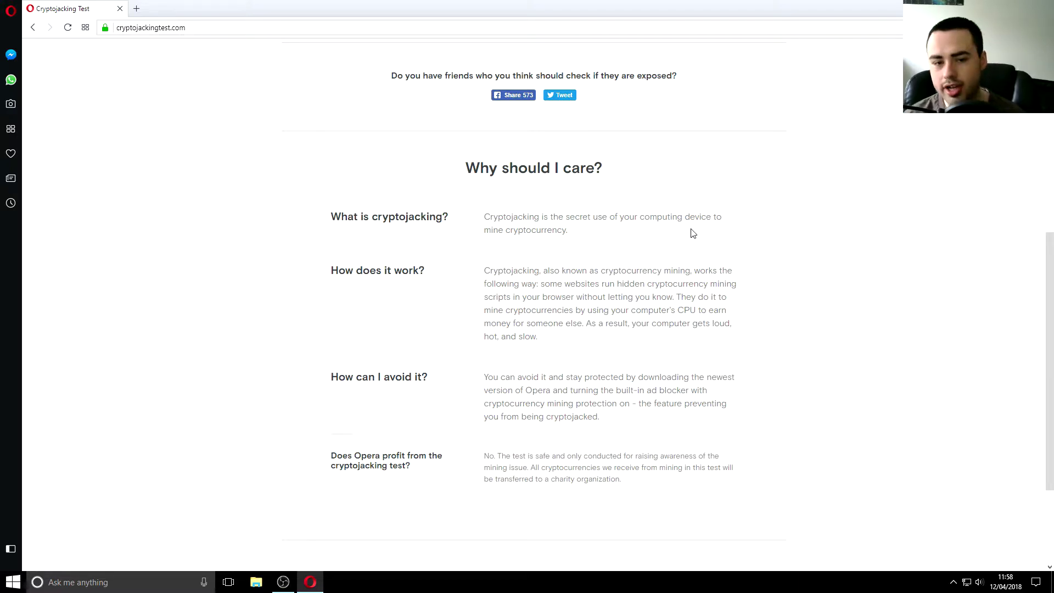
{"action": "scroll", "coordinate": [790, 230], "scroll_direction": "down", "scroll_amount": 1}
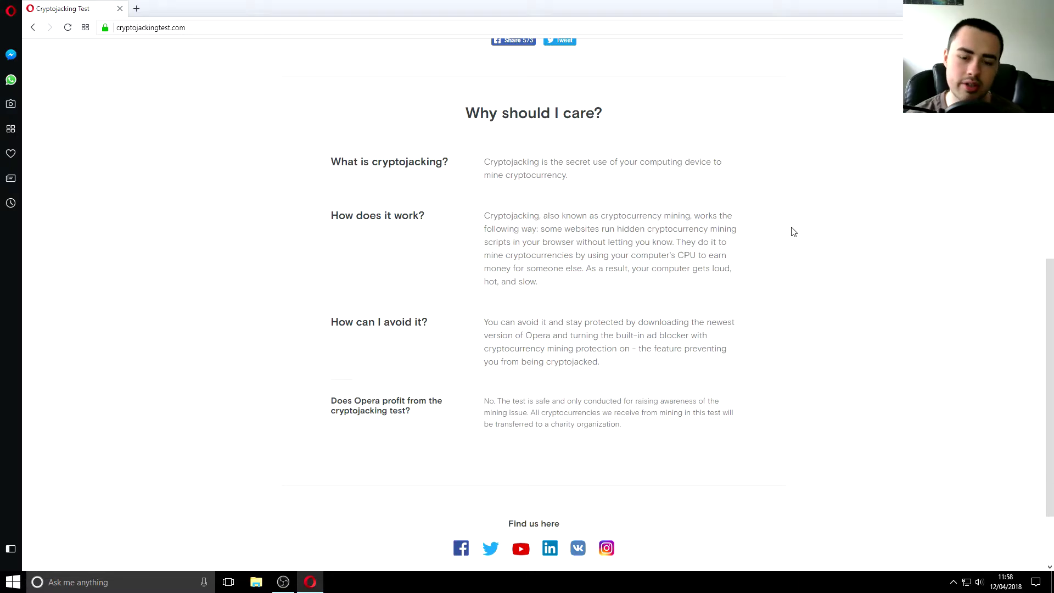
{"action": "scroll", "coordinate": [818, 234], "scroll_direction": "up", "scroll_amount": 1}
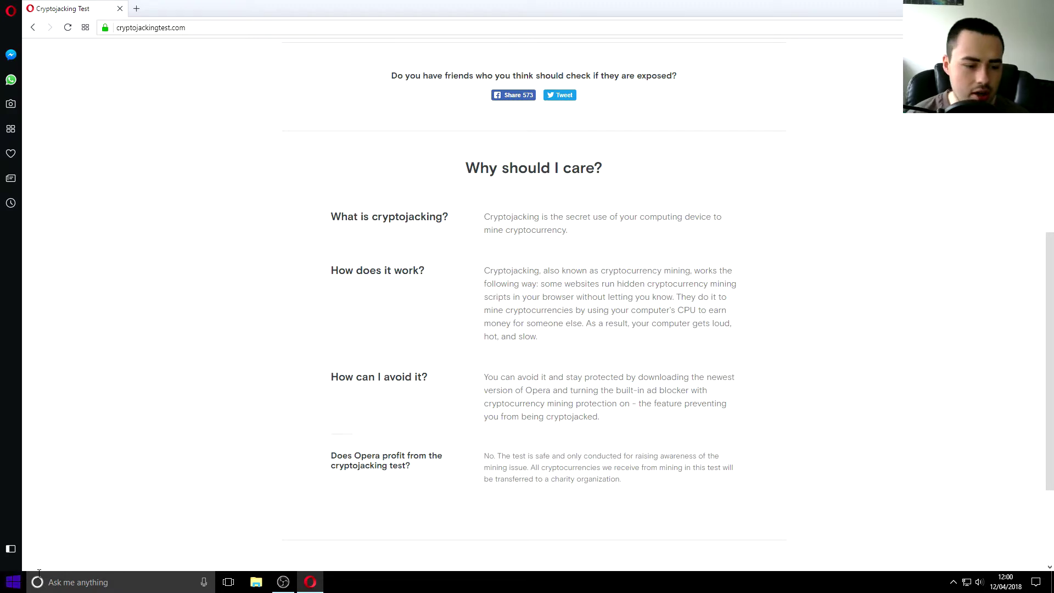
Launch System Configuration from an 'msconfig' search and show its services list
{"action": "left_click", "coordinate": [69, 589]}
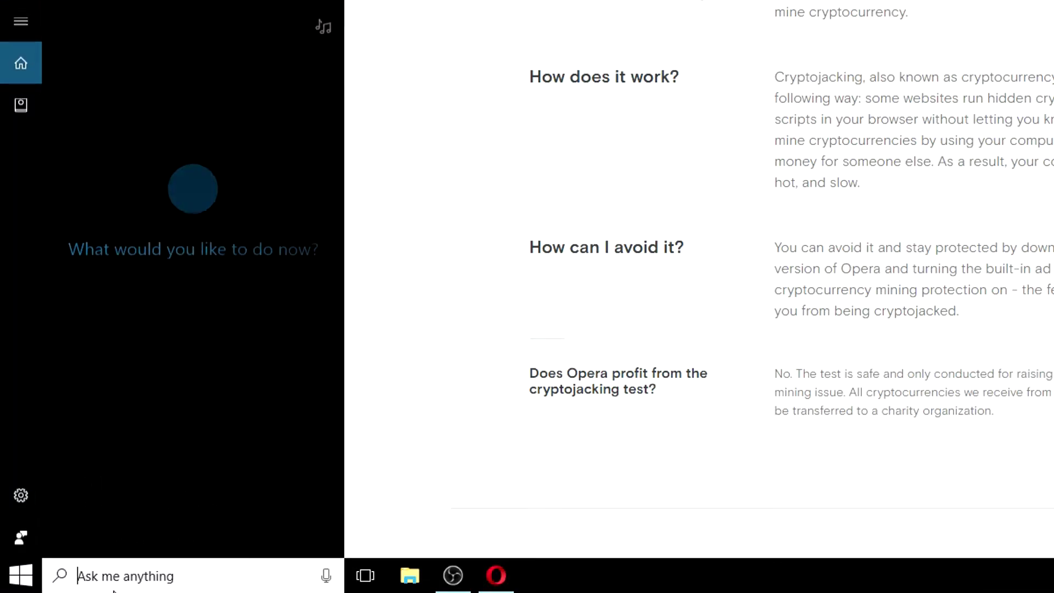
{"action": "type", "text": "ms"}
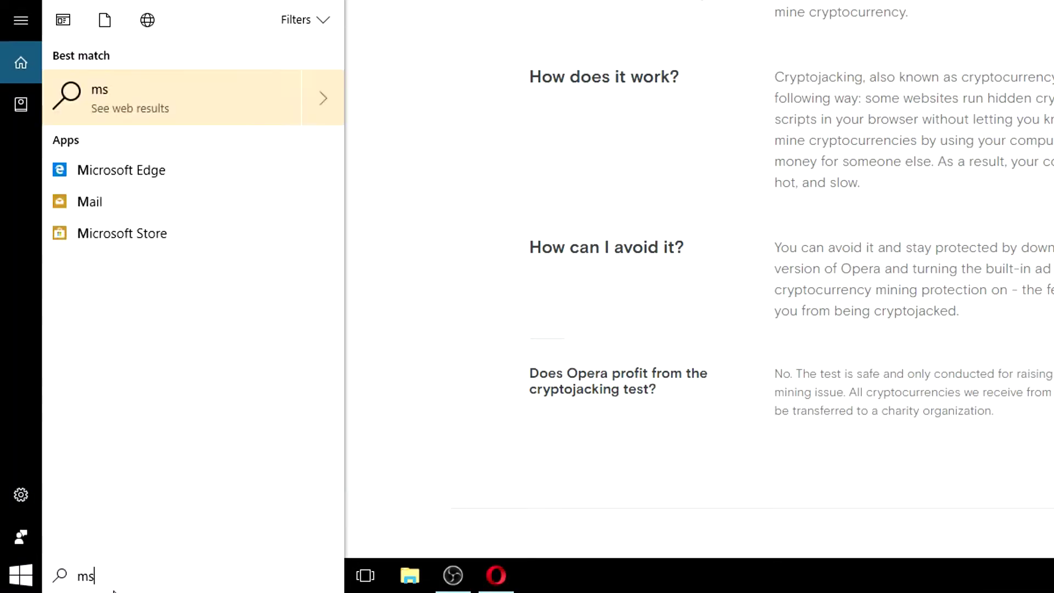
{"action": "type", "text": "config"}
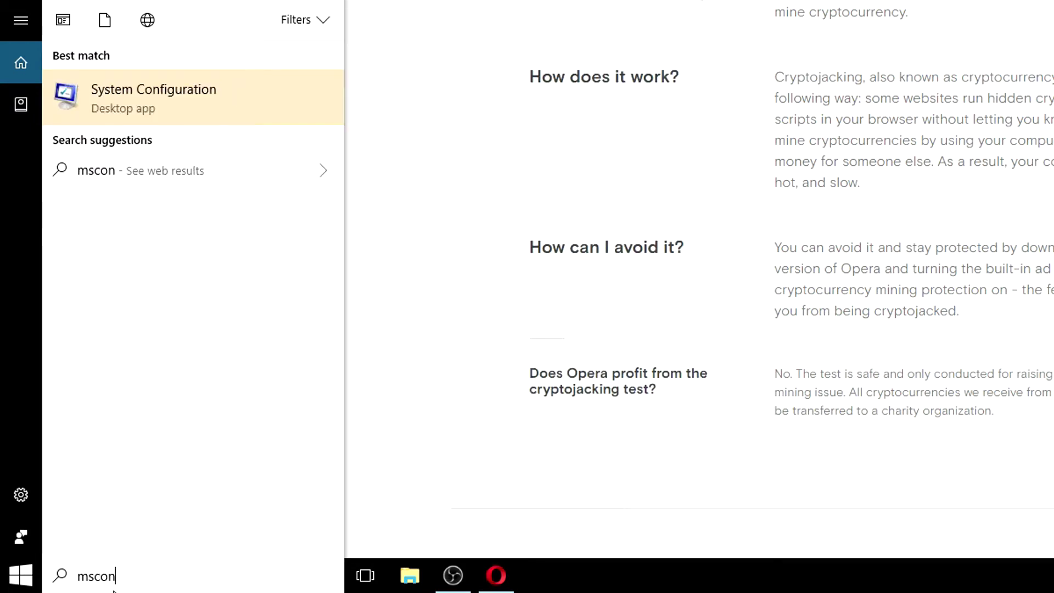
{"action": "left_click", "coordinate": [201, 111]}
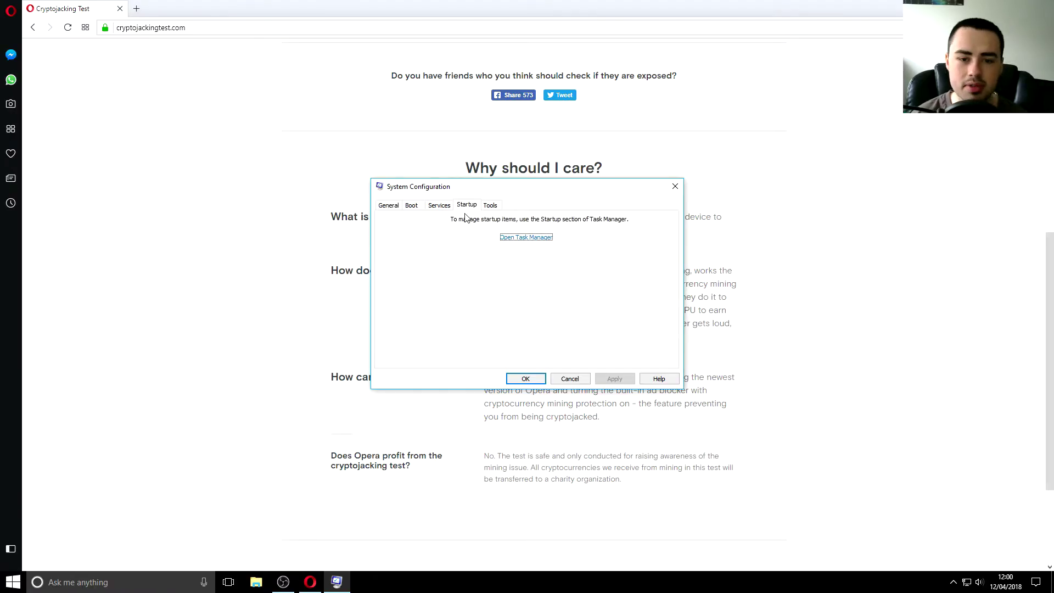
{"action": "left_click", "coordinate": [446, 206]}
Hide all Microsoft services in System Configuration's Services list
{"action": "scroll", "coordinate": [501, 242], "scroll_direction": "down", "scroll_amount": 15}
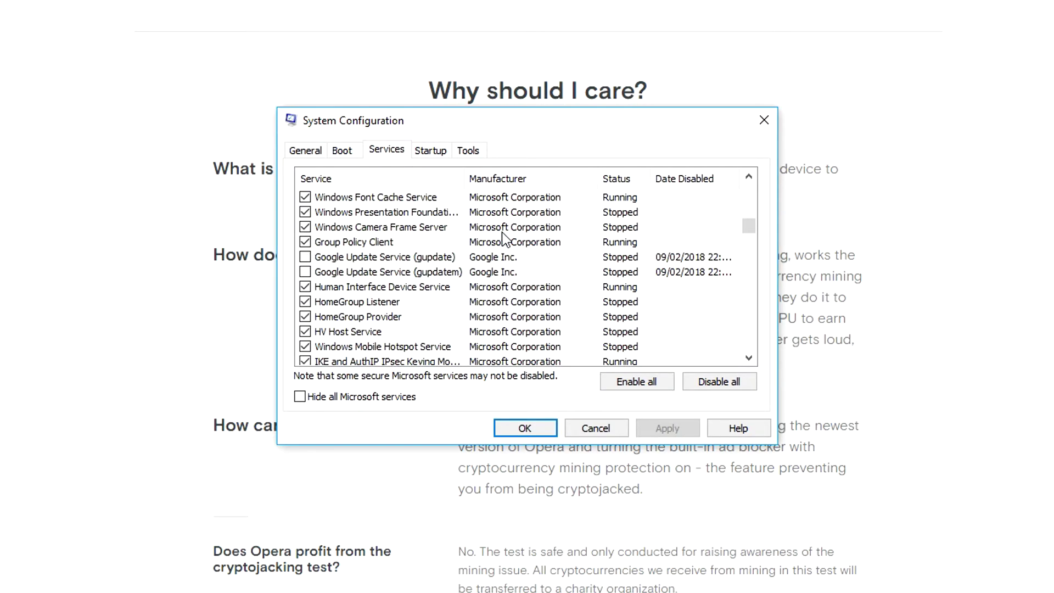
{"action": "scroll", "coordinate": [494, 230], "scroll_direction": "down", "scroll_amount": 3}
{"action": "scroll", "coordinate": [454, 203], "scroll_direction": "up", "scroll_amount": 5}
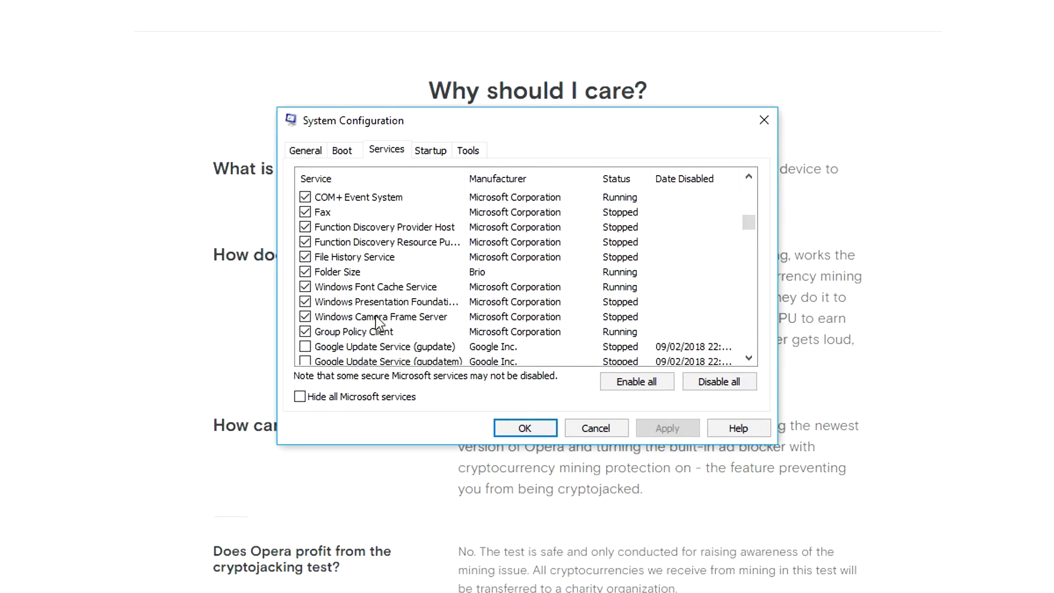
{"action": "left_click", "coordinate": [328, 397]}
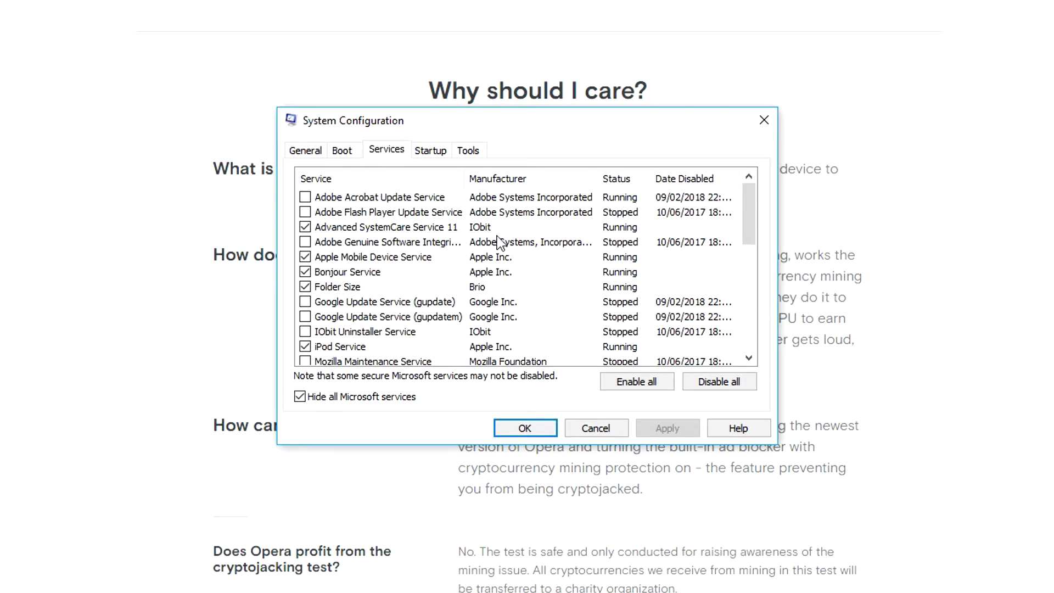
{"action": "left_click_drag", "start_coordinate": [744, 194], "coordinate": [730, 326]}
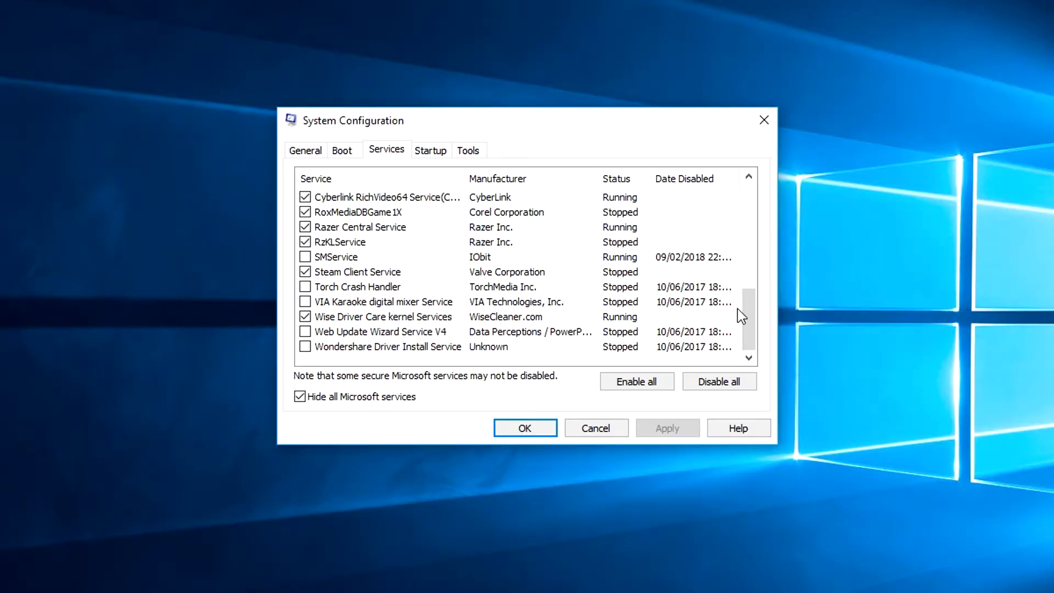
{"action": "left_click_drag", "start_coordinate": [744, 312], "coordinate": [716, 333]}
Untick iPod Service among the third-party services and apply the change
{"action": "scroll", "coordinate": [368, 330], "scroll_direction": "up", "scroll_amount": 2}
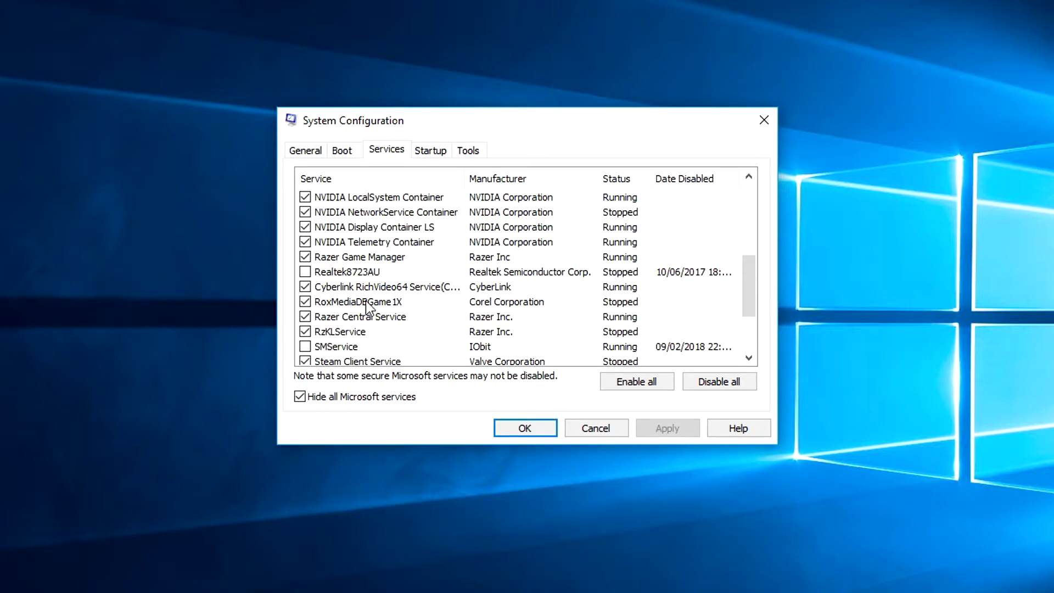
{"action": "scroll", "coordinate": [421, 299], "scroll_direction": "up", "scroll_amount": 1}
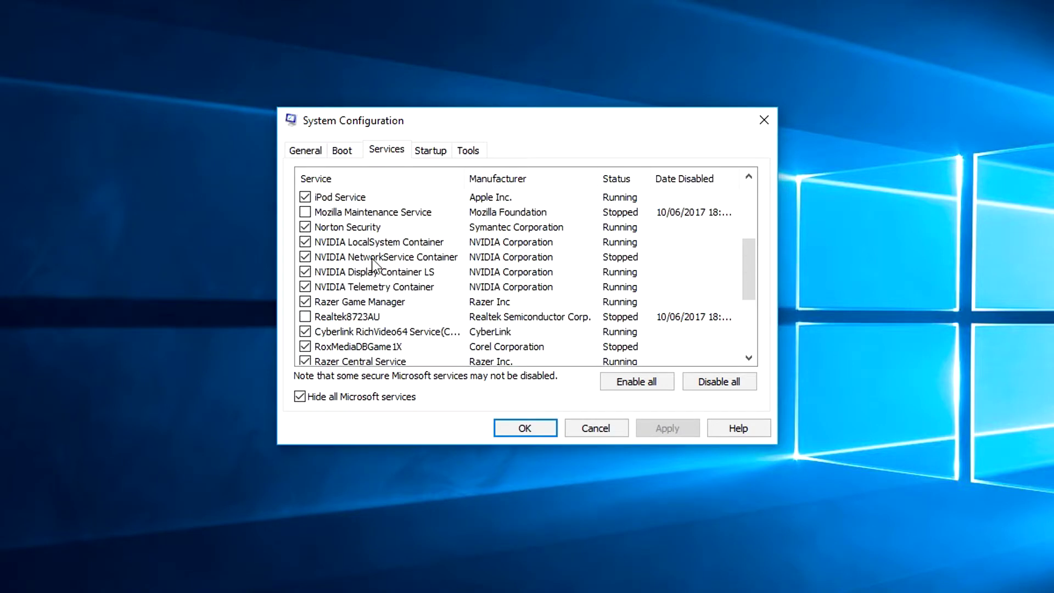
{"action": "scroll", "coordinate": [352, 278], "scroll_direction": "up", "scroll_amount": 1}
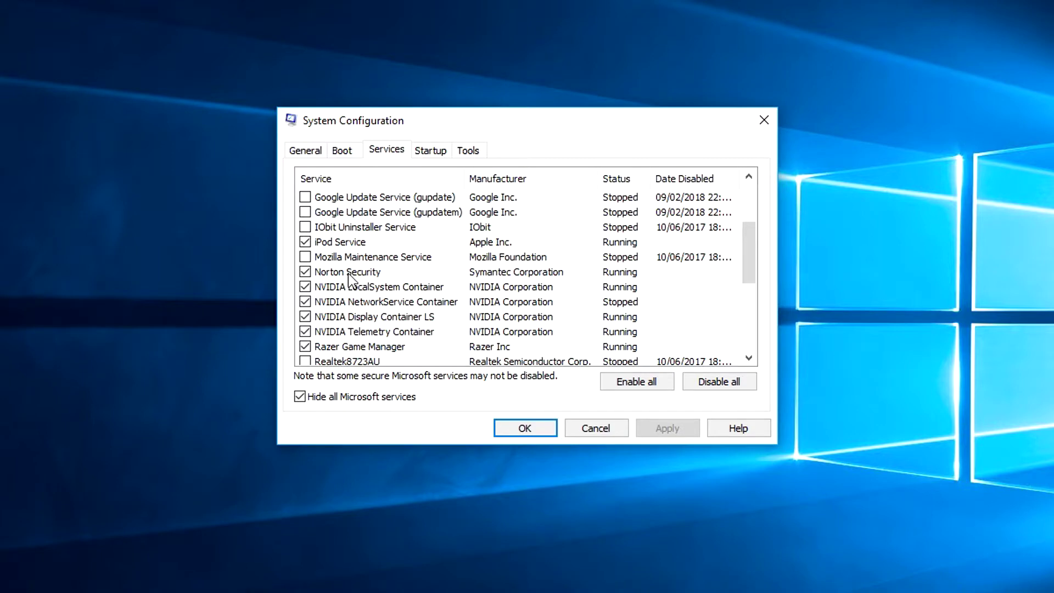
{"action": "left_click", "coordinate": [334, 244]}
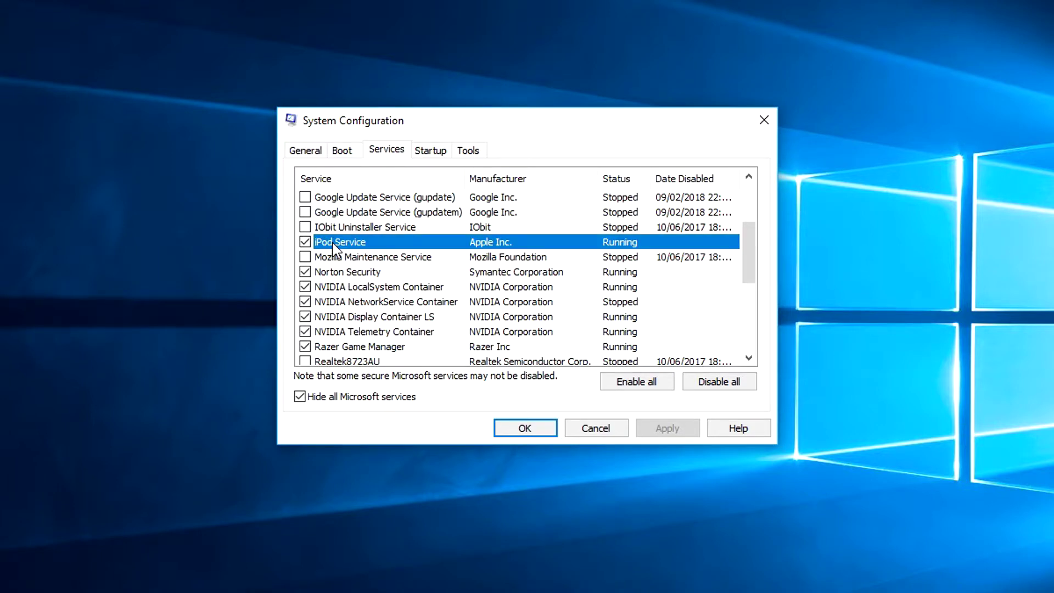
{"action": "left_click", "coordinate": [305, 243]}
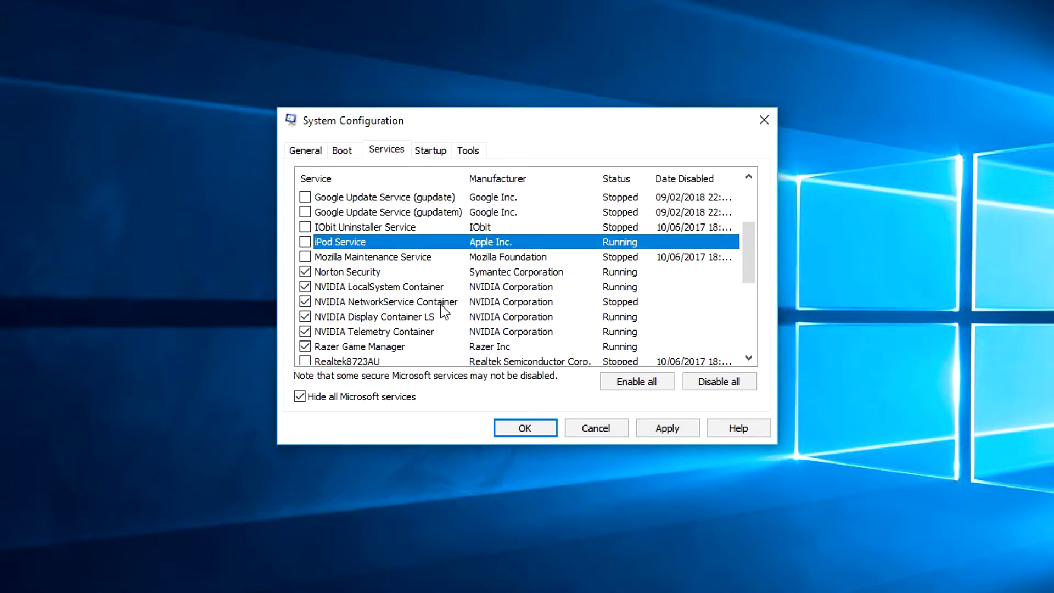
{"action": "scroll", "coordinate": [439, 309], "scroll_direction": "up", "scroll_amount": 2}
{"action": "scroll", "coordinate": [439, 309], "scroll_direction": "down", "scroll_amount": 7}
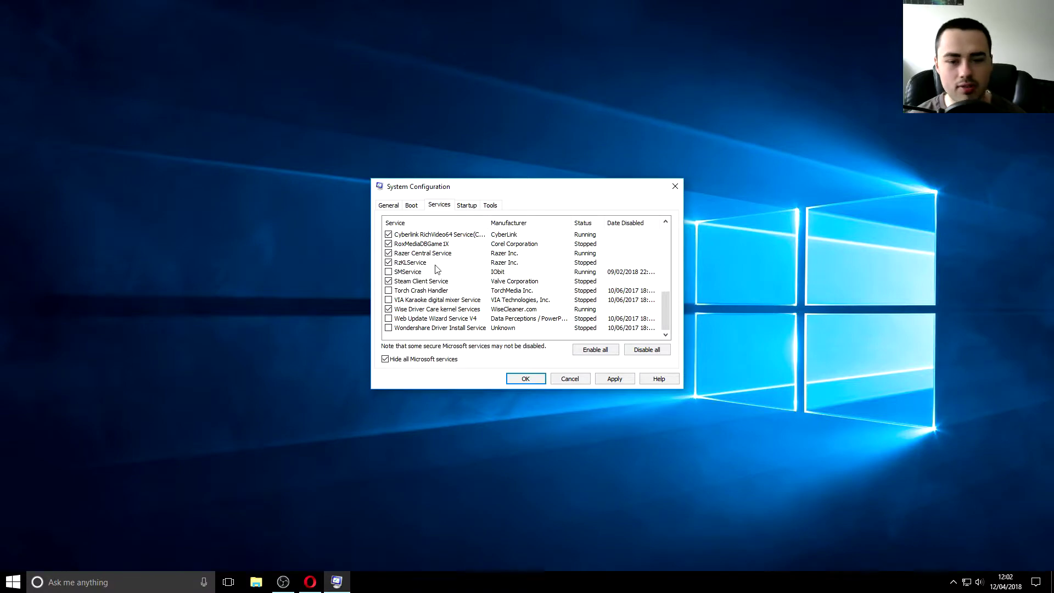
{"action": "scroll", "coordinate": [435, 280], "scroll_direction": "up", "scroll_amount": 3}
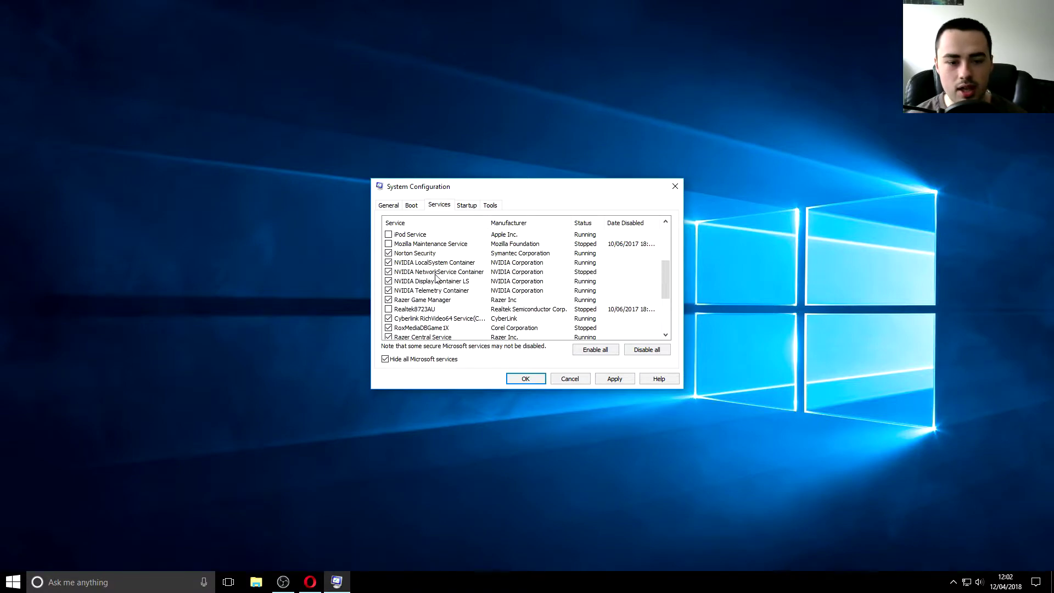
{"action": "scroll", "coordinate": [435, 278], "scroll_direction": "up", "scroll_amount": 4}
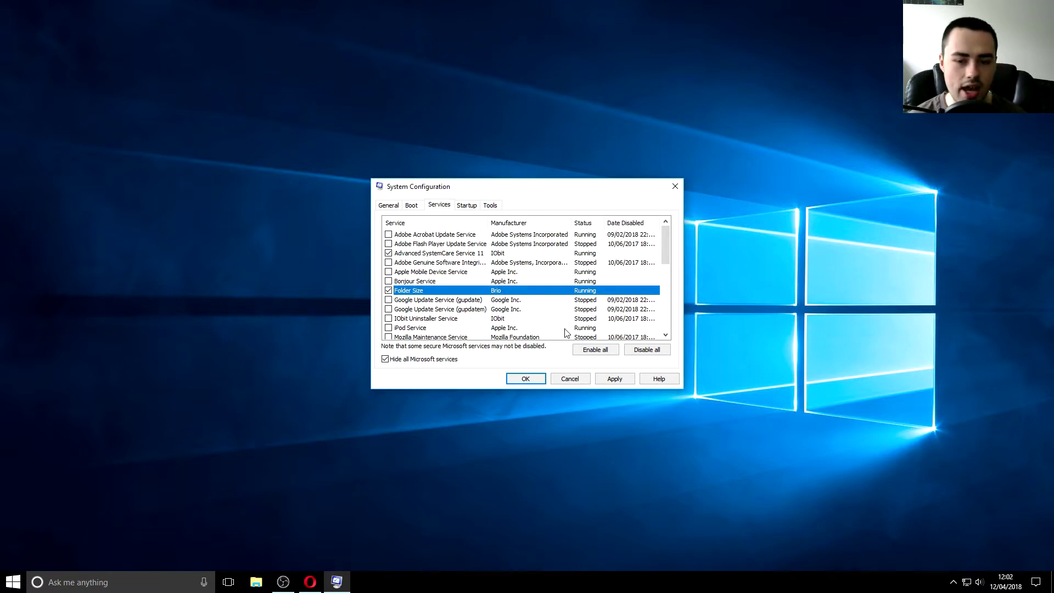
{"action": "left_click", "coordinate": [608, 379]}
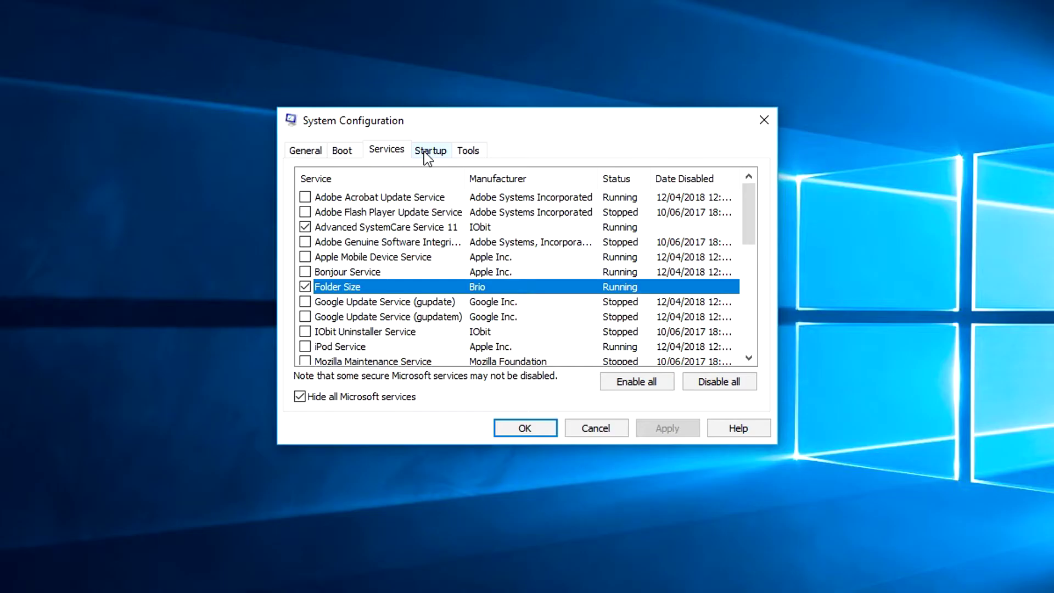
Open Task Manager's startup programs list from System Configuration's Startup tab
{"action": "left_click", "coordinate": [467, 206]}
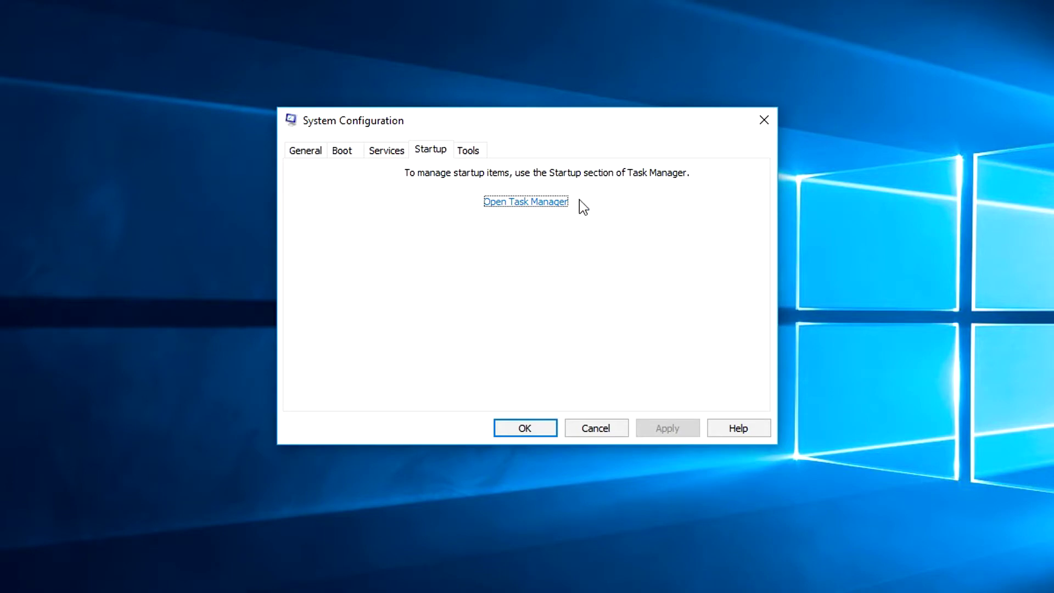
{"action": "left_click", "coordinate": [541, 213]}
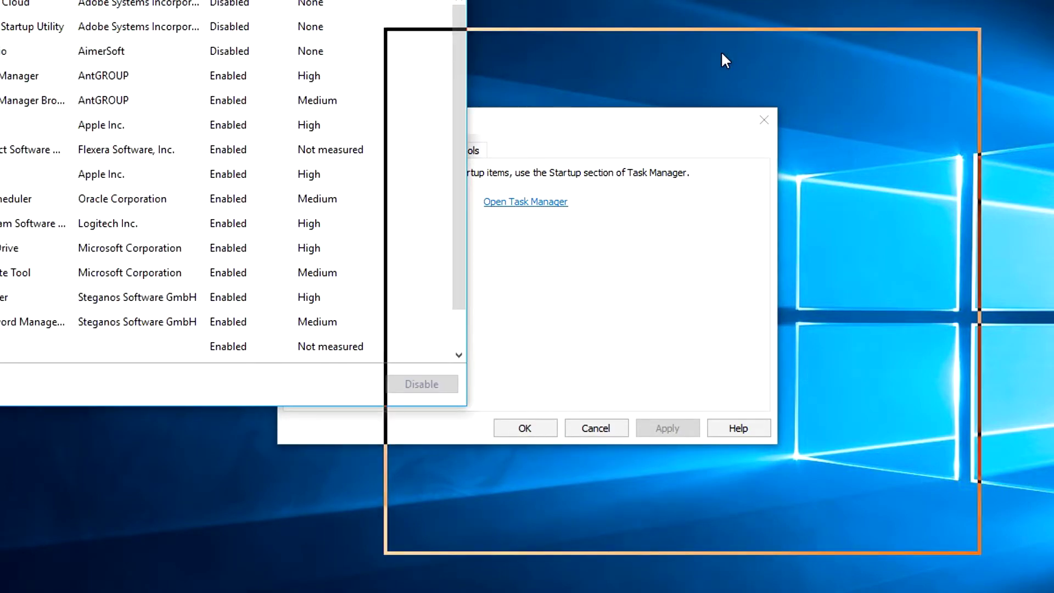
{"action": "scroll", "coordinate": [722, 208], "scroll_direction": "down", "scroll_amount": 1}
{"action": "scroll", "coordinate": [713, 247], "scroll_direction": "up", "scroll_amount": 1}
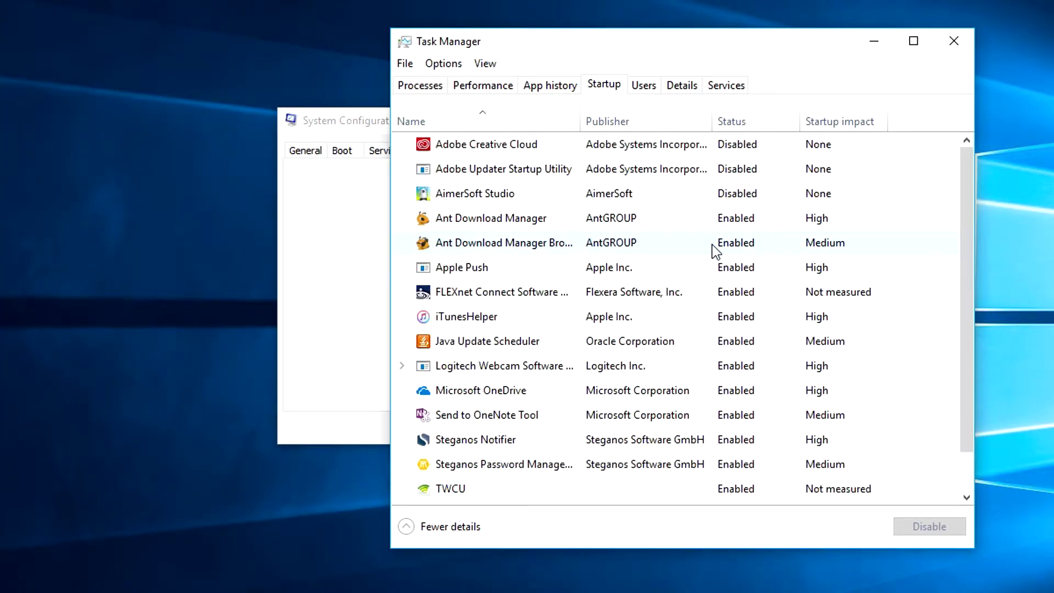
{"action": "scroll", "coordinate": [713, 253], "scroll_direction": "down", "scroll_amount": 1}
{"action": "scroll", "coordinate": [525, 439], "scroll_direction": "up", "scroll_amount": 1}
{"action": "scroll", "coordinate": [477, 351], "scroll_direction": "down", "scroll_amount": 1}
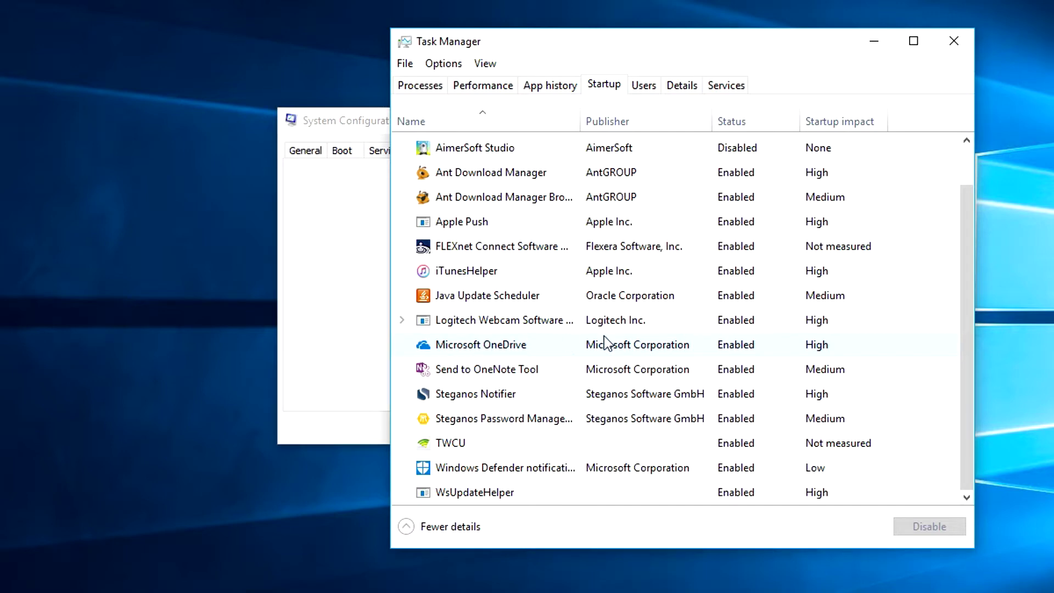
{"action": "scroll", "coordinate": [483, 365], "scroll_direction": "up", "scroll_amount": 1}
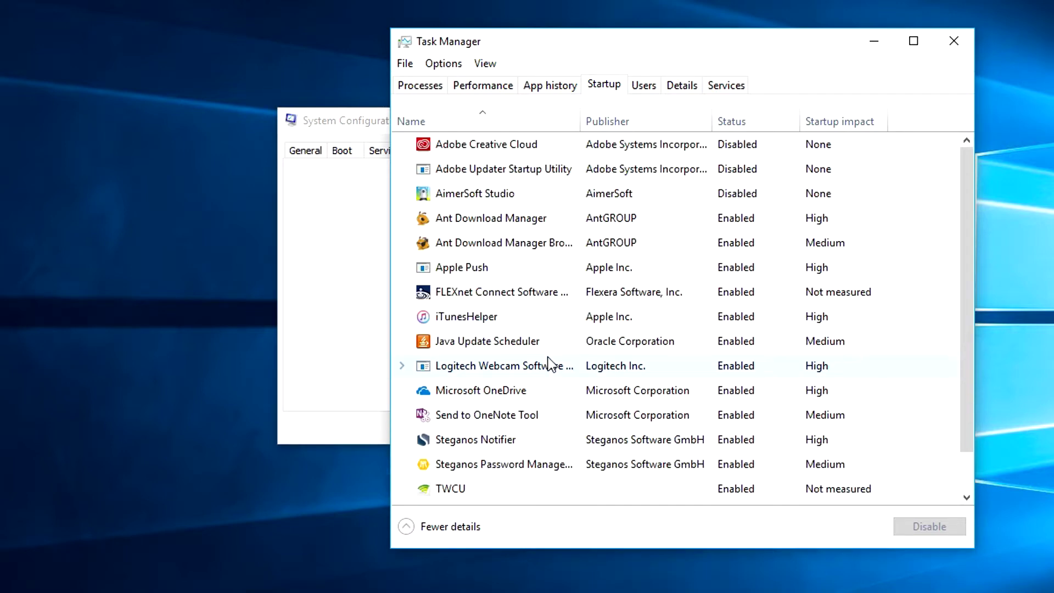
{"action": "scroll", "coordinate": [540, 483], "scroll_direction": "down", "scroll_amount": 1}
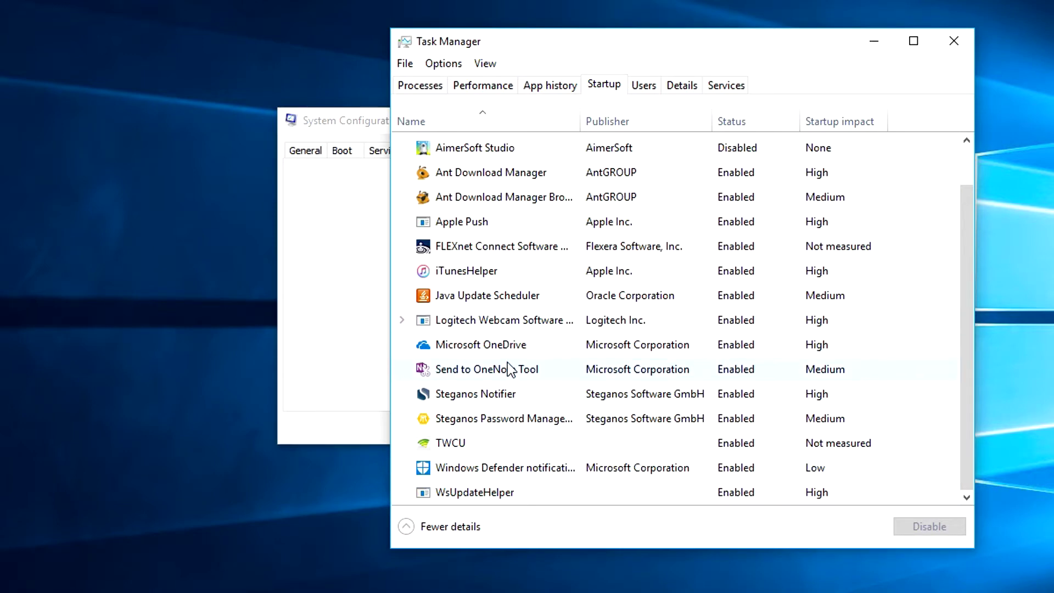
{"action": "scroll", "coordinate": [510, 370], "scroll_direction": "up", "scroll_amount": 1}
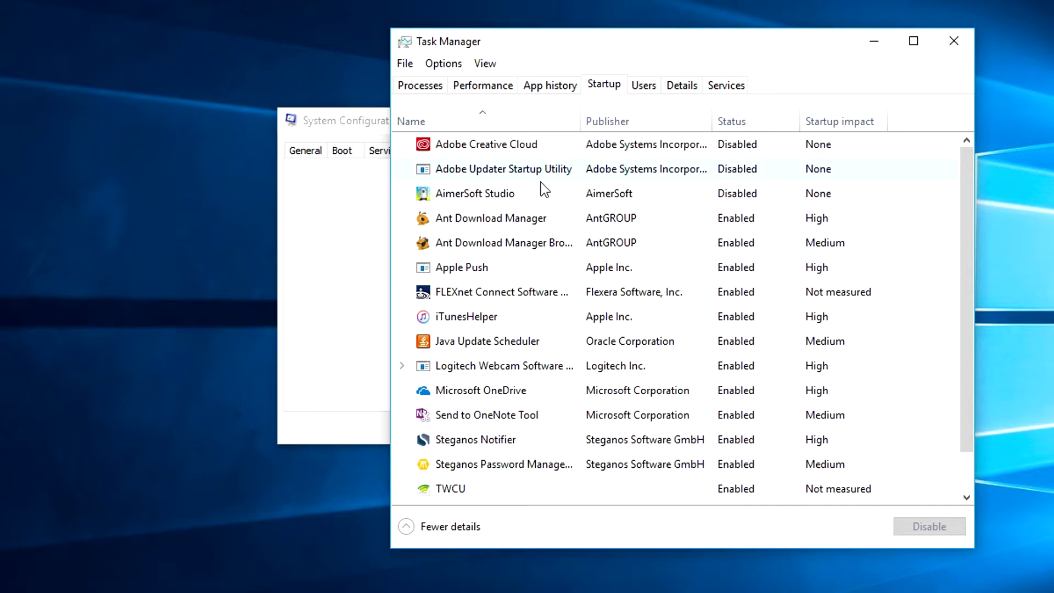
Disable both Ant Download Manager startup entries and iTunesHelper, then close Task Manager
{"action": "left_click", "coordinate": [500, 222]}
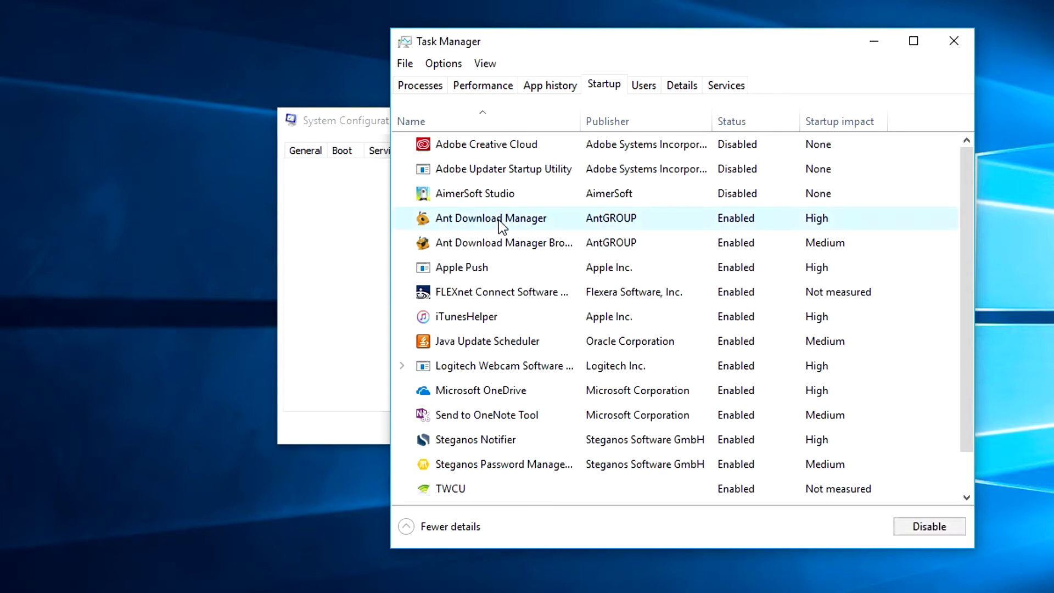
{"action": "left_click", "coordinate": [940, 531]}
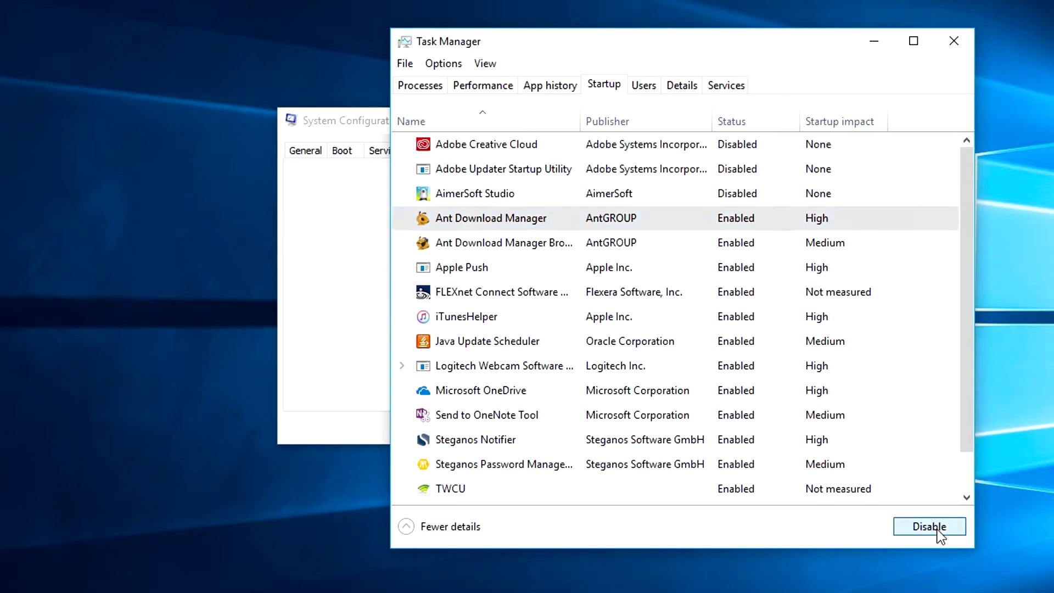
{"action": "left_click", "coordinate": [503, 242]}
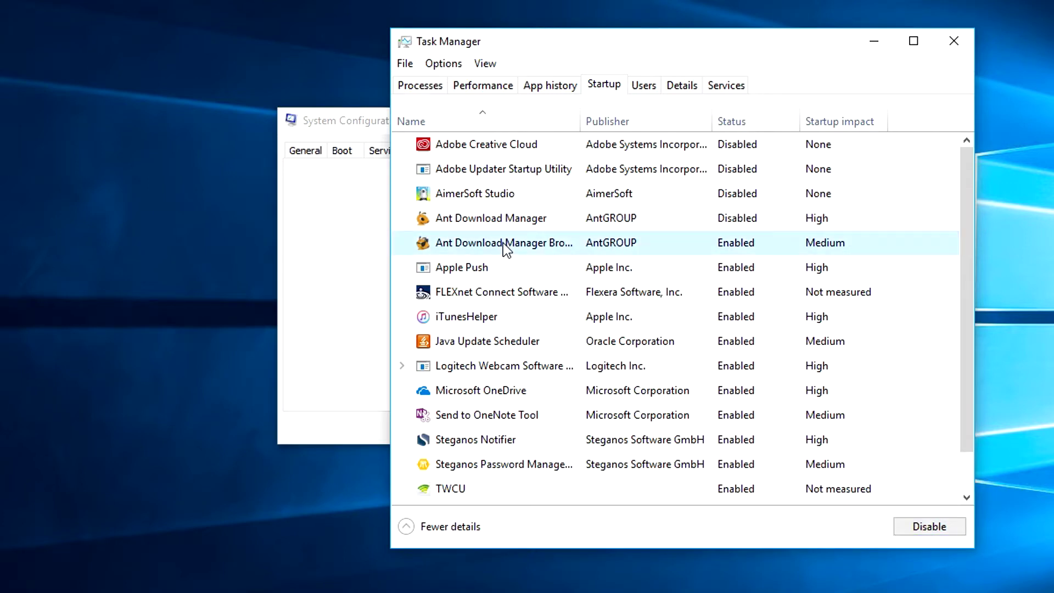
{"action": "left_click", "coordinate": [898, 524]}
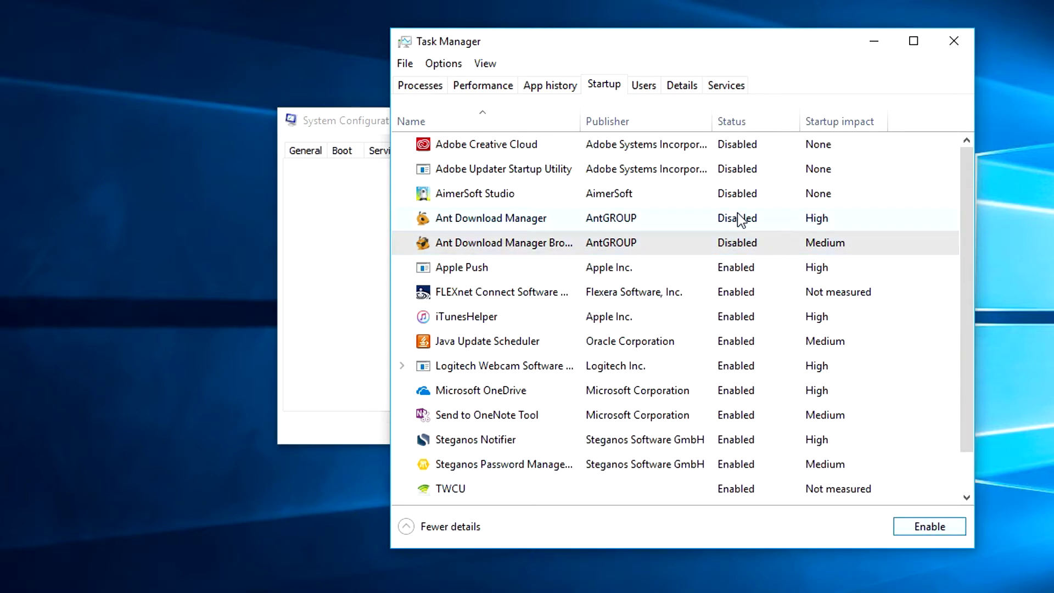
{"action": "left_click", "coordinate": [548, 318]}
{"action": "left_click", "coordinate": [930, 528]}
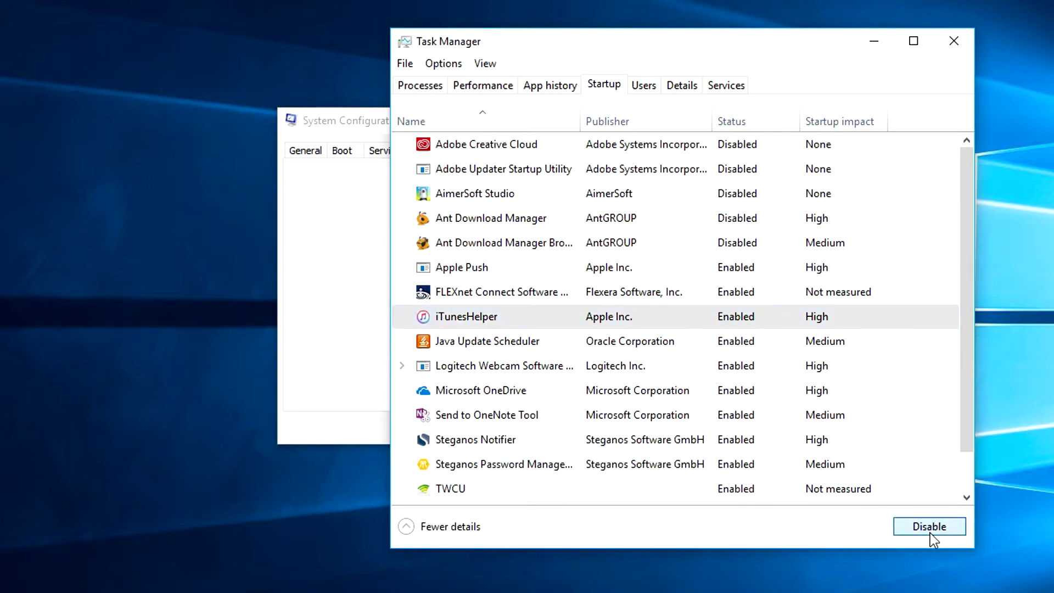
{"action": "left_click_drag", "start_coordinate": [959, 284], "coordinate": [957, 347]}
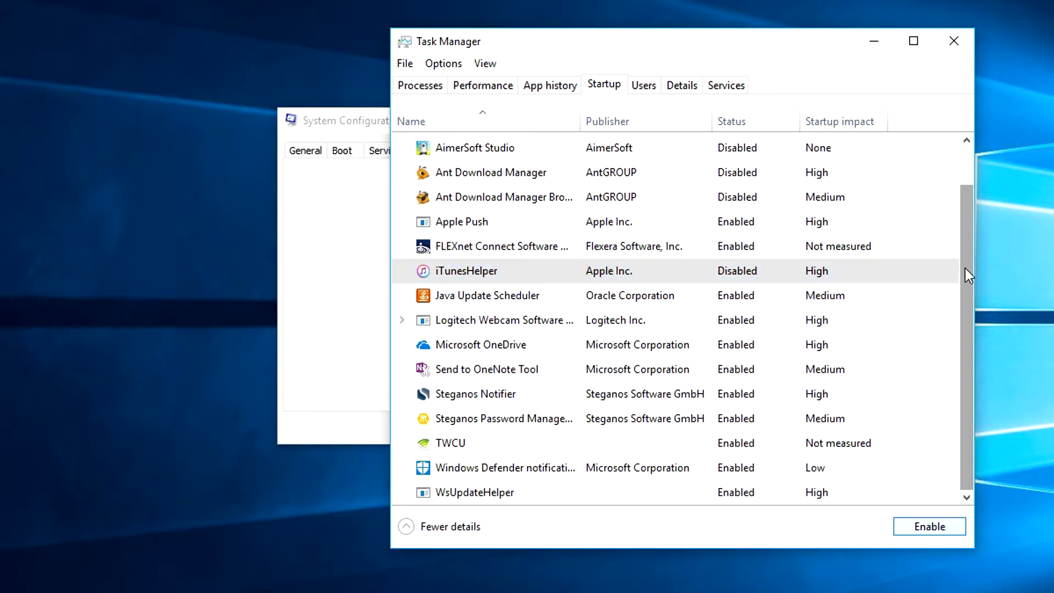
{"action": "left_click_drag", "start_coordinate": [964, 268], "coordinate": [943, 94]}
{"action": "left_click", "coordinate": [954, 41]}
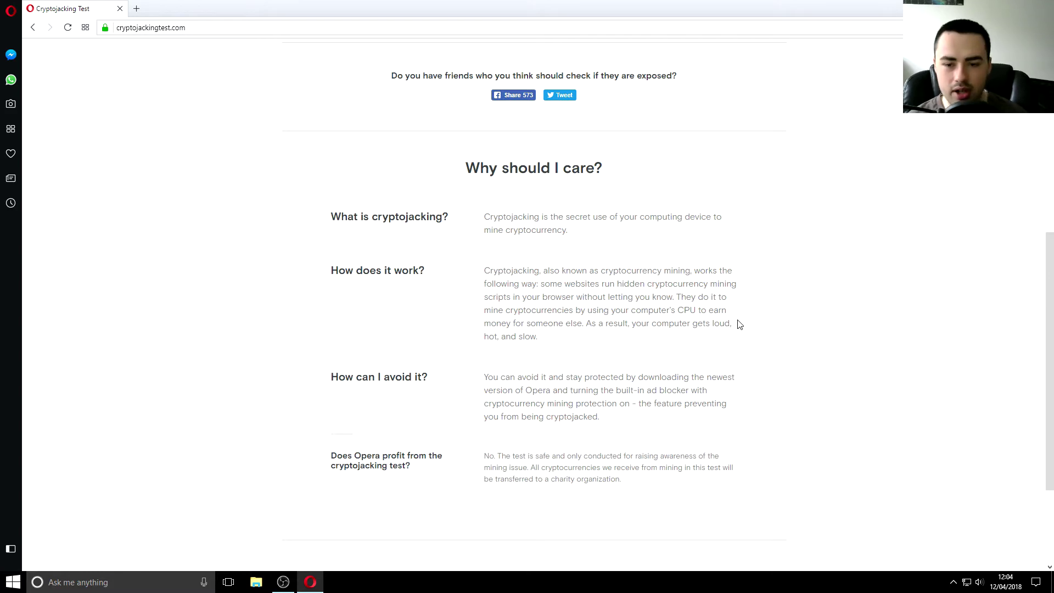
{"action": "left_click_drag", "start_coordinate": [673, 296], "coordinate": [719, 326]}
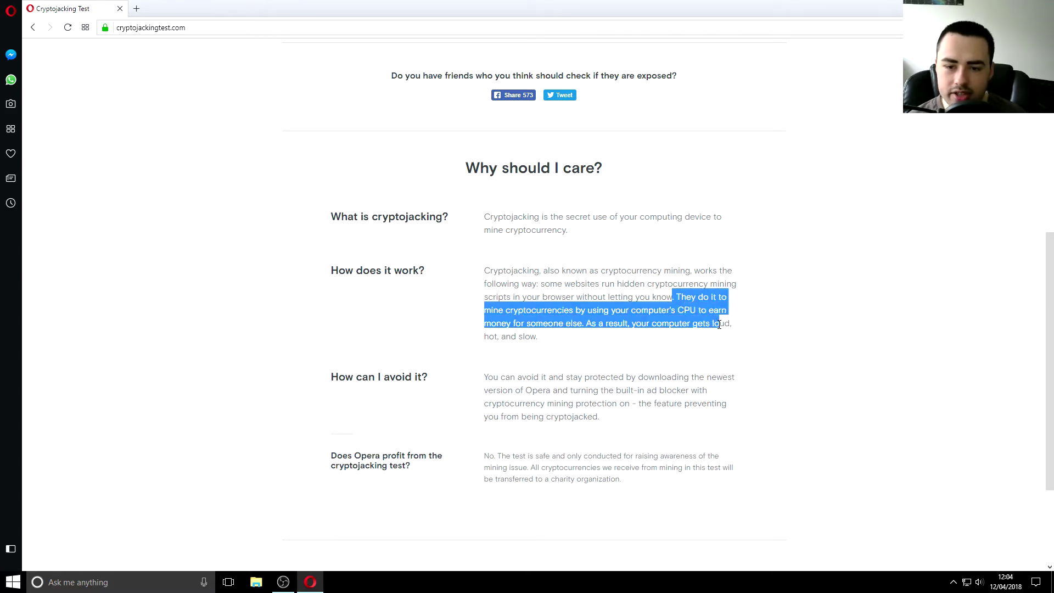
{"action": "left_click", "coordinate": [742, 327]}
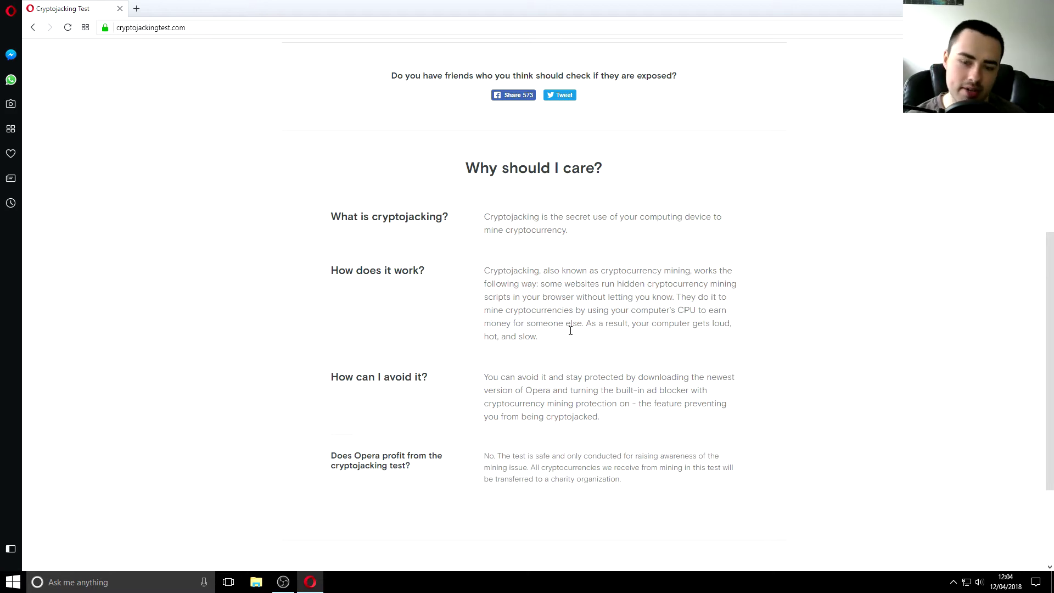
{"action": "left_click_drag", "start_coordinate": [586, 324], "coordinate": [665, 335]}
{"action": "left_click", "coordinate": [701, 342]}
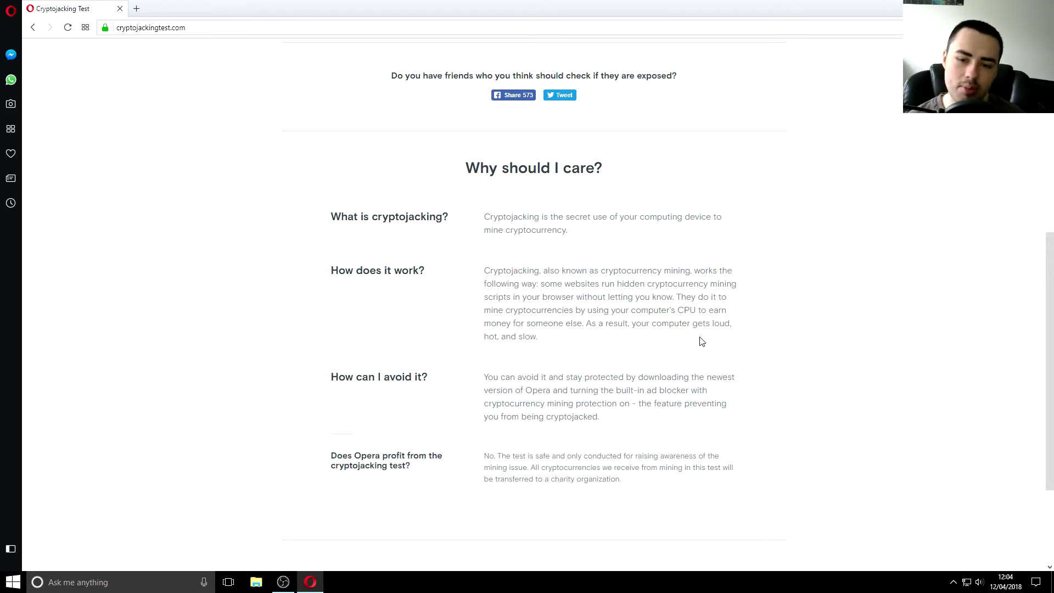
{"action": "scroll", "coordinate": [695, 365], "scroll_direction": "down", "scroll_amount": 1}
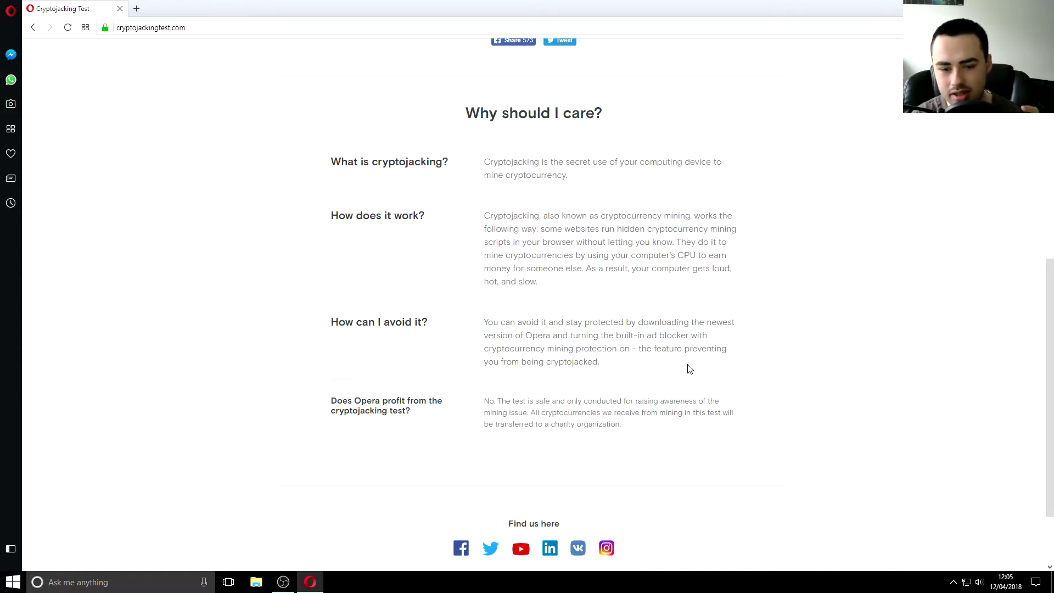
{"action": "scroll", "coordinate": [643, 362], "scroll_direction": "up", "scroll_amount": 8}
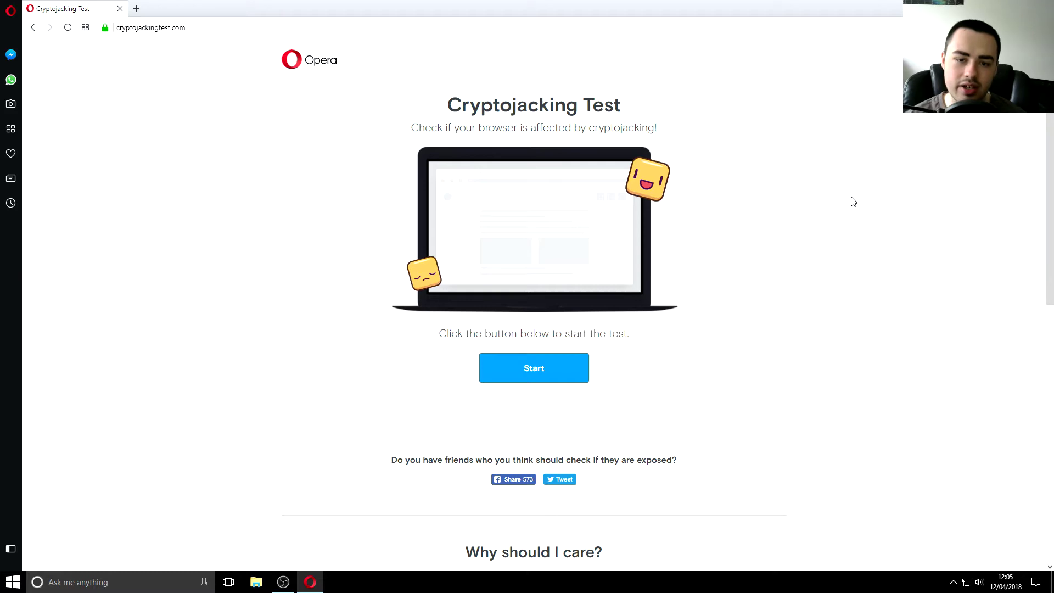
{"action": "scroll", "coordinate": [851, 200], "scroll_direction": "down", "scroll_amount": 10}
{"action": "scroll", "coordinate": [850, 202], "scroll_direction": "up", "scroll_amount": 3}
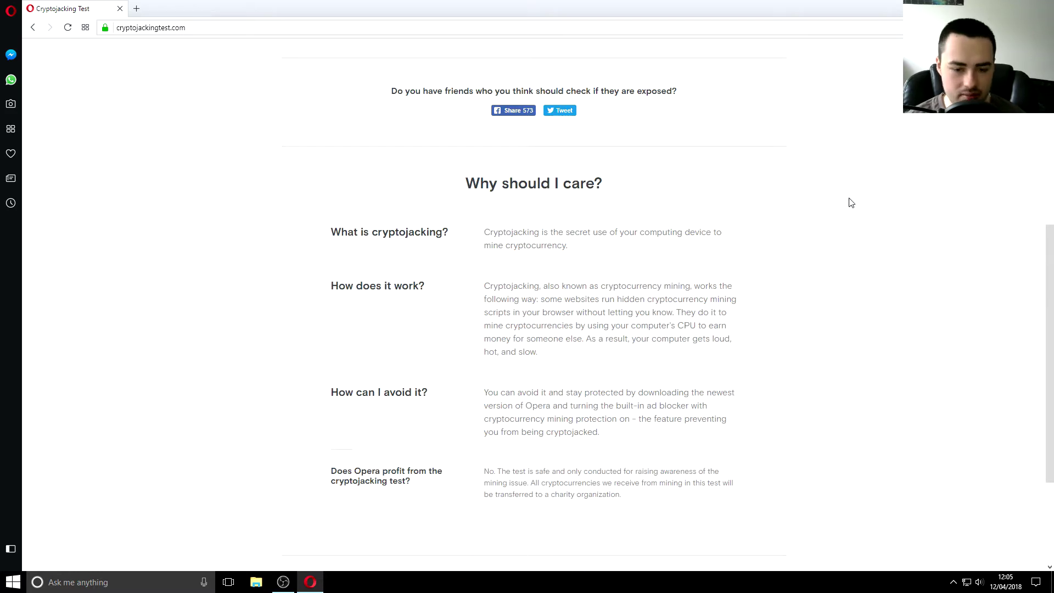
{"action": "scroll", "coordinate": [850, 203], "scroll_direction": "down", "scroll_amount": 1}
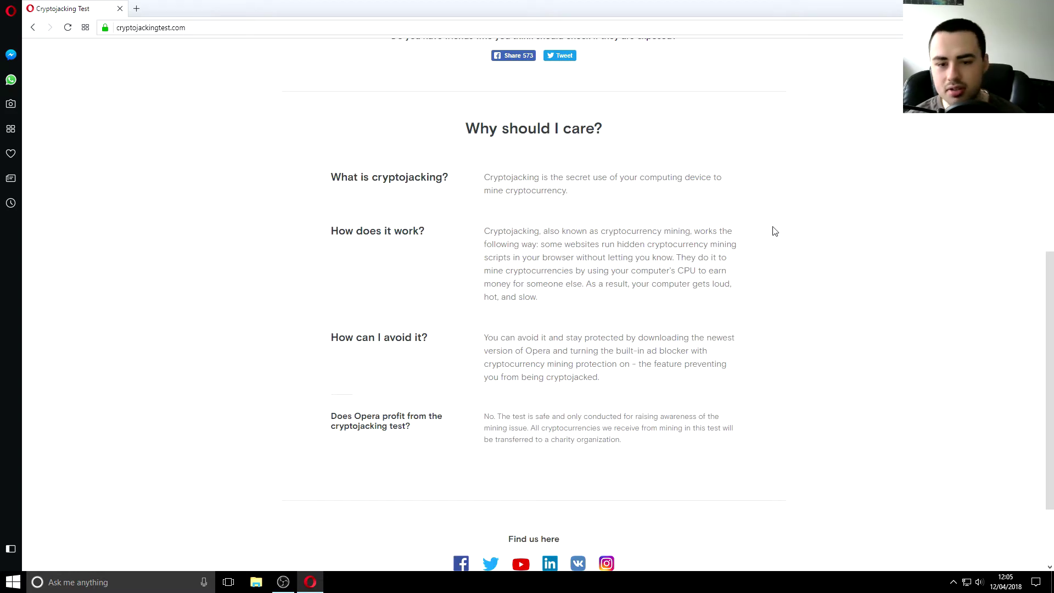
{"action": "left_click_drag", "start_coordinate": [726, 283], "coordinate": [747, 294]}
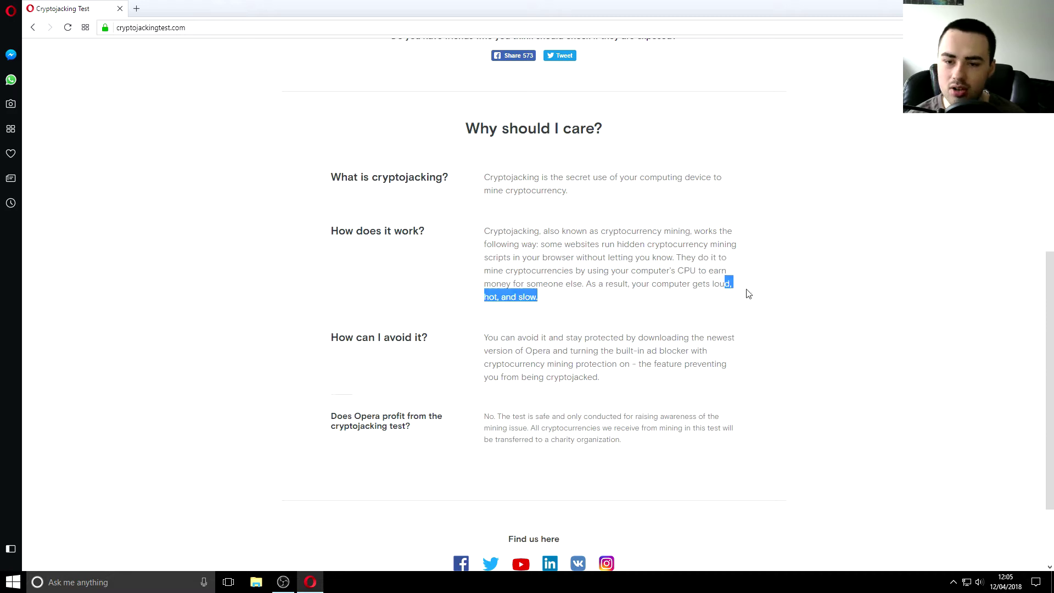
{"action": "left_click", "coordinate": [562, 299]}
{"action": "left_click_drag", "start_coordinate": [488, 295], "coordinate": [546, 312]}
{"action": "left_click", "coordinate": [569, 313]}
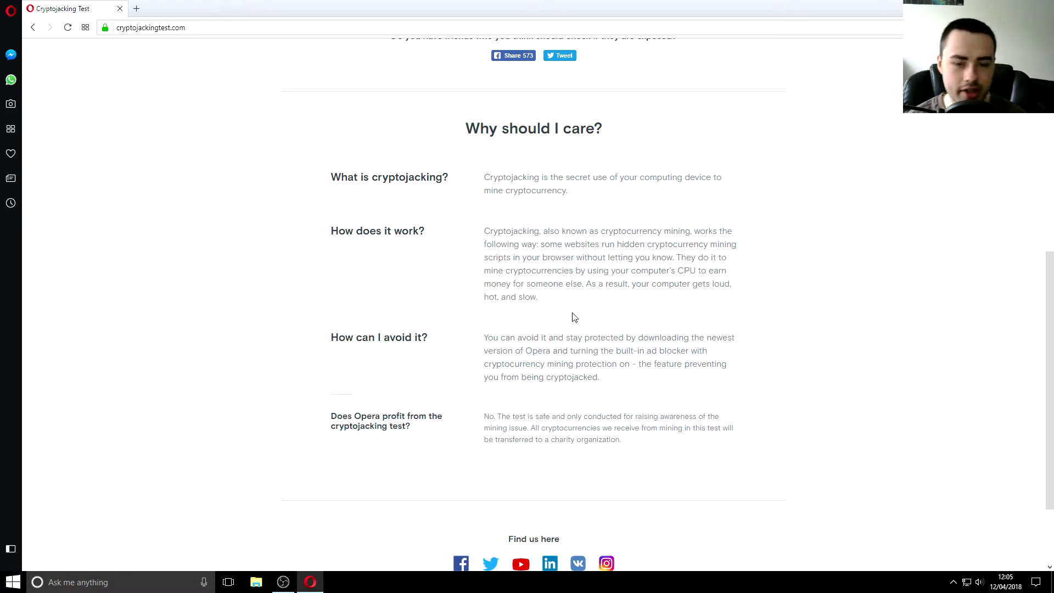
{"action": "scroll", "coordinate": [569, 313], "scroll_direction": "down", "scroll_amount": 1}
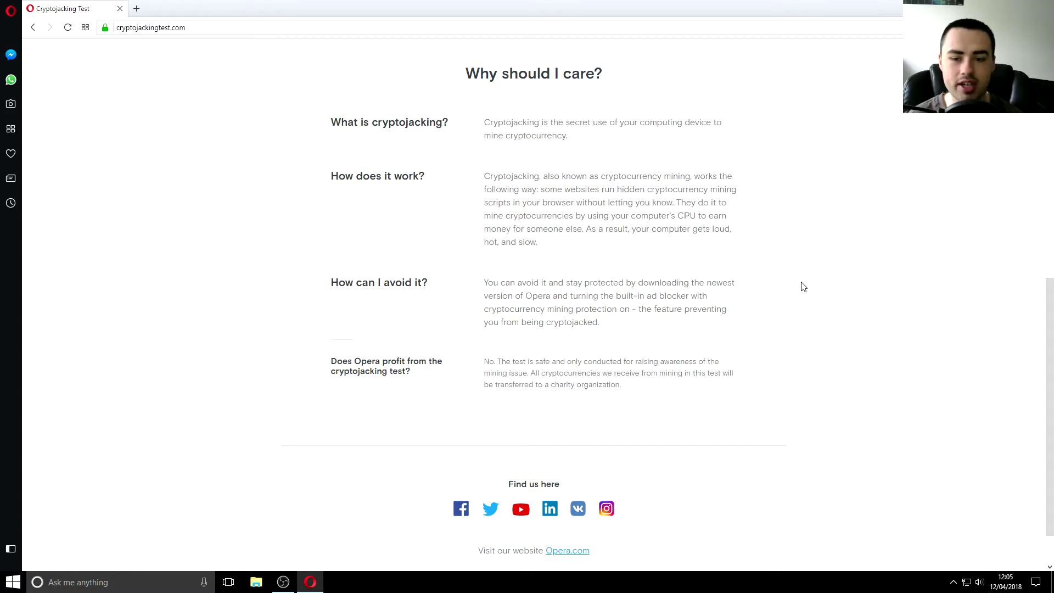
{"action": "left_click_drag", "start_coordinate": [566, 297], "coordinate": [622, 296]}
{"action": "left_click", "coordinate": [629, 308]}
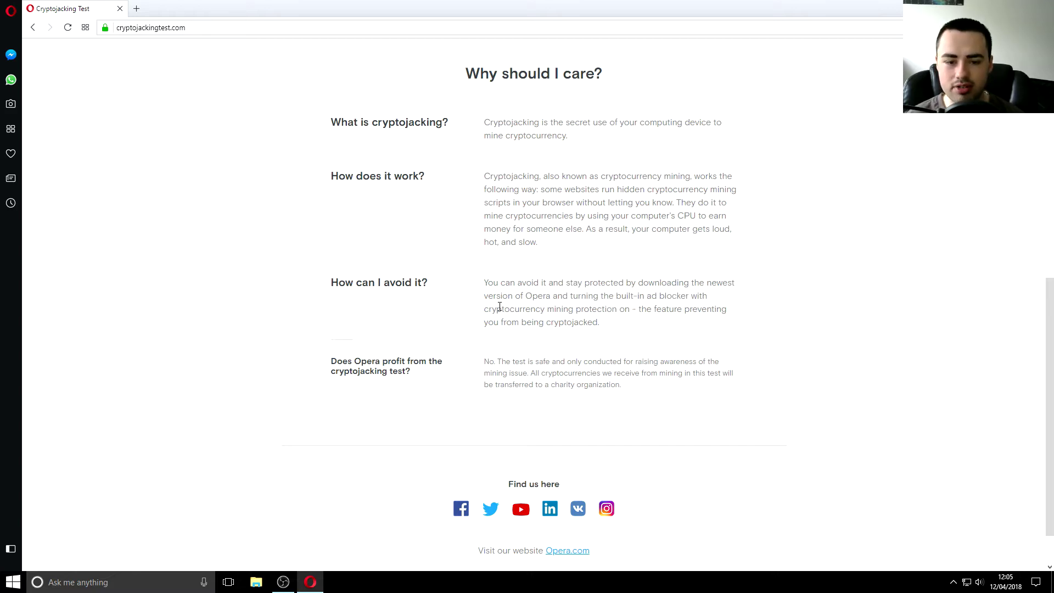
{"action": "left_click_drag", "start_coordinate": [496, 308], "coordinate": [593, 309]}
{"action": "left_click", "coordinate": [757, 324]}
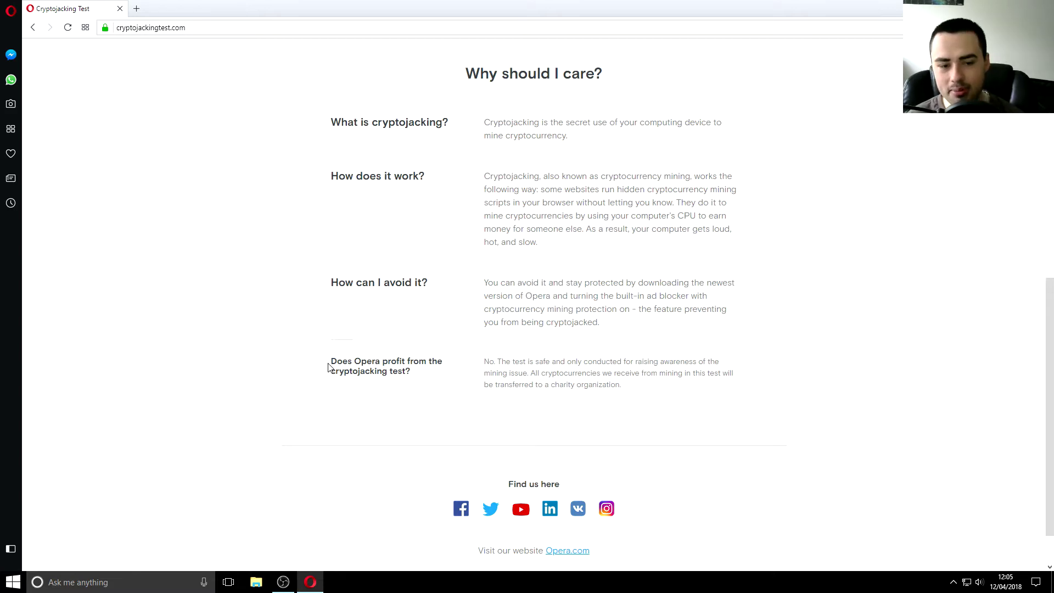
{"action": "left_click_drag", "start_coordinate": [413, 372], "coordinate": [382, 363]}
{"action": "left_click", "coordinate": [382, 364]}
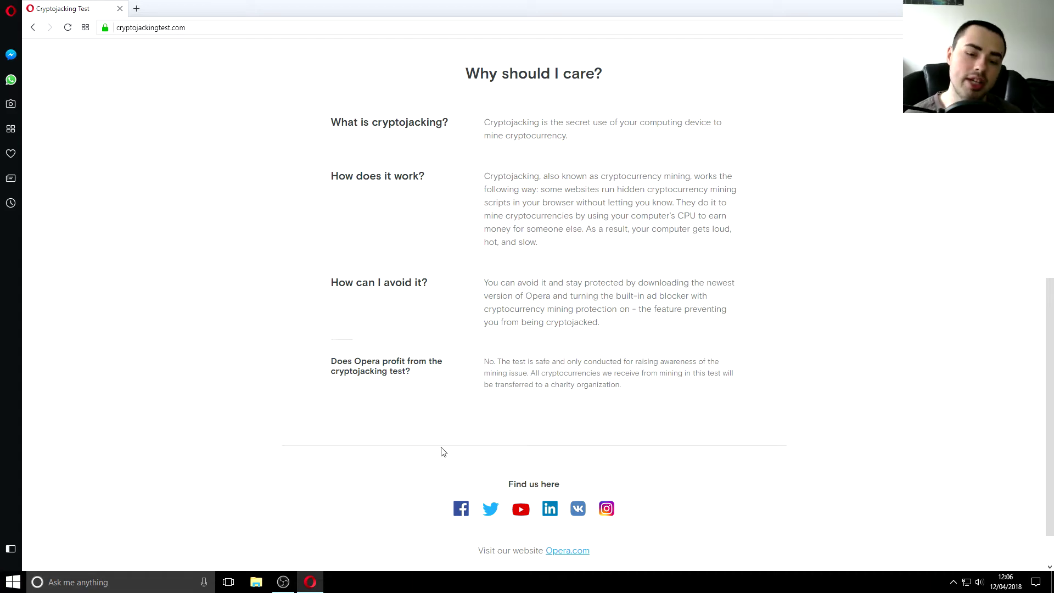
{"action": "left_click_drag", "start_coordinate": [508, 385], "coordinate": [596, 385]}
{"action": "left_click", "coordinate": [627, 387]}
{"action": "left_click_drag", "start_coordinate": [665, 390], "coordinate": [485, 385]}
{"action": "left_click", "coordinate": [569, 320]}
{"action": "scroll", "coordinate": [674, 294], "scroll_direction": "down", "scroll_amount": 1}
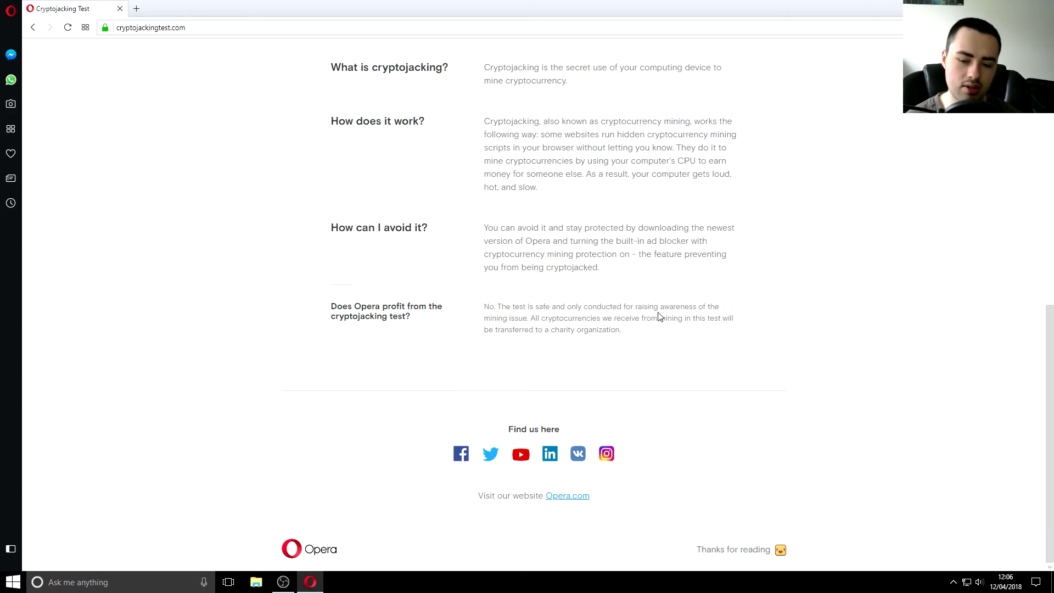
{"action": "scroll", "coordinate": [690, 301], "scroll_direction": "up", "scroll_amount": 7}
{"action": "scroll", "coordinate": [690, 301], "scroll_direction": "up", "scroll_amount": 3}
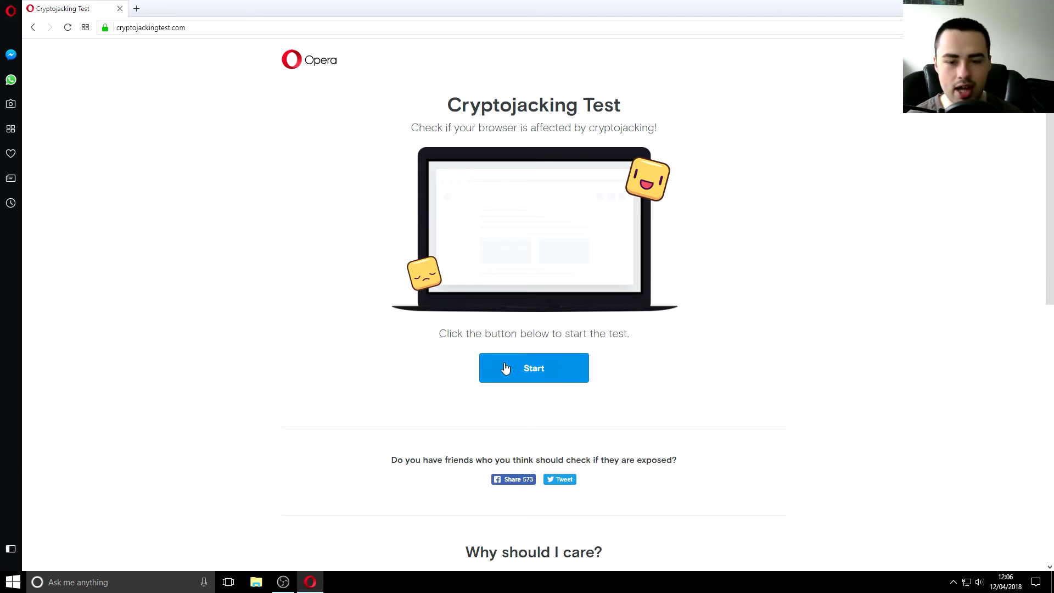
{"action": "left_click", "coordinate": [557, 382]}
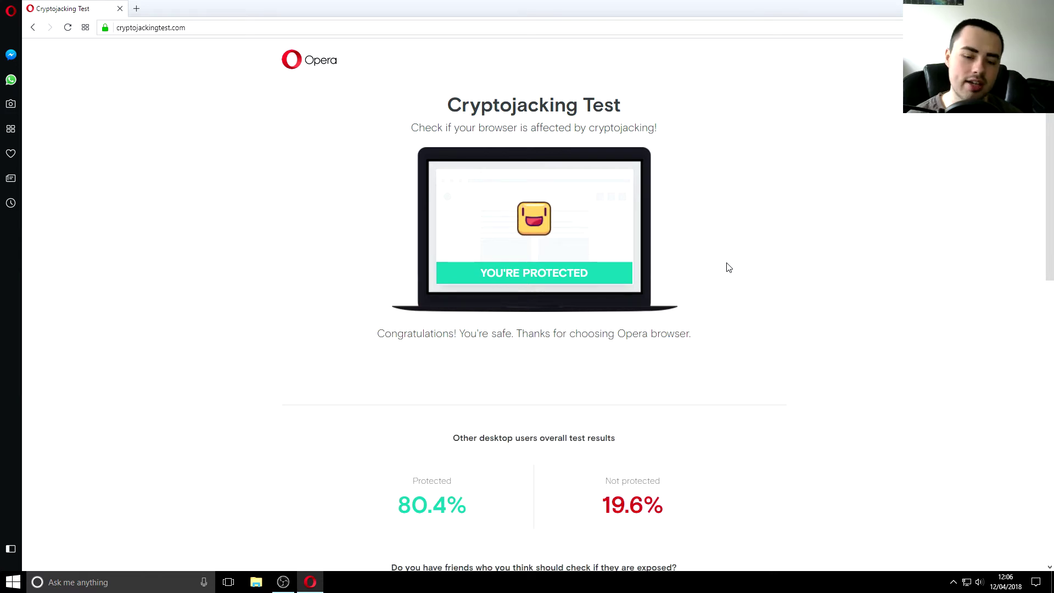
Highlight the 'You're protected' congratulations message and select the page's web address
{"action": "left_click_drag", "start_coordinate": [379, 333], "coordinate": [706, 336]}
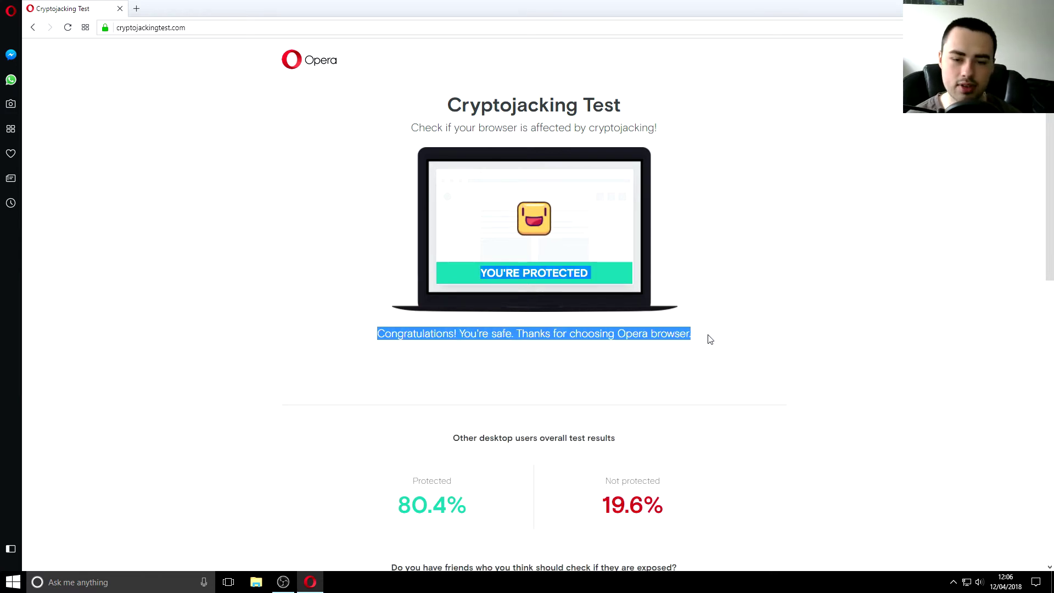
{"action": "left_click", "coordinate": [711, 339]}
{"action": "key", "text": "ctrl+l"}
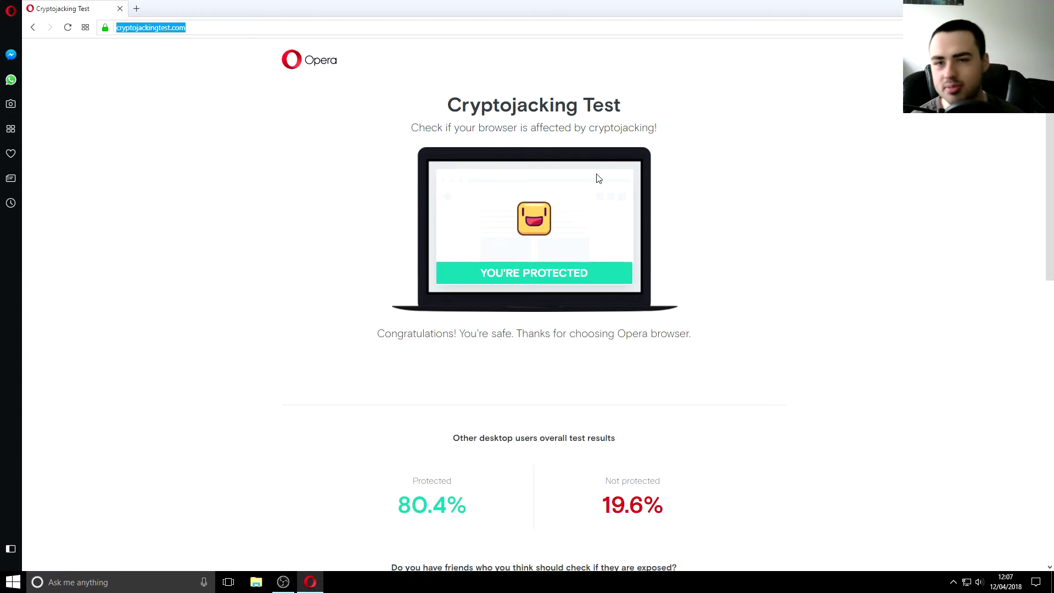
{"action": "left_click", "coordinate": [839, 344]}
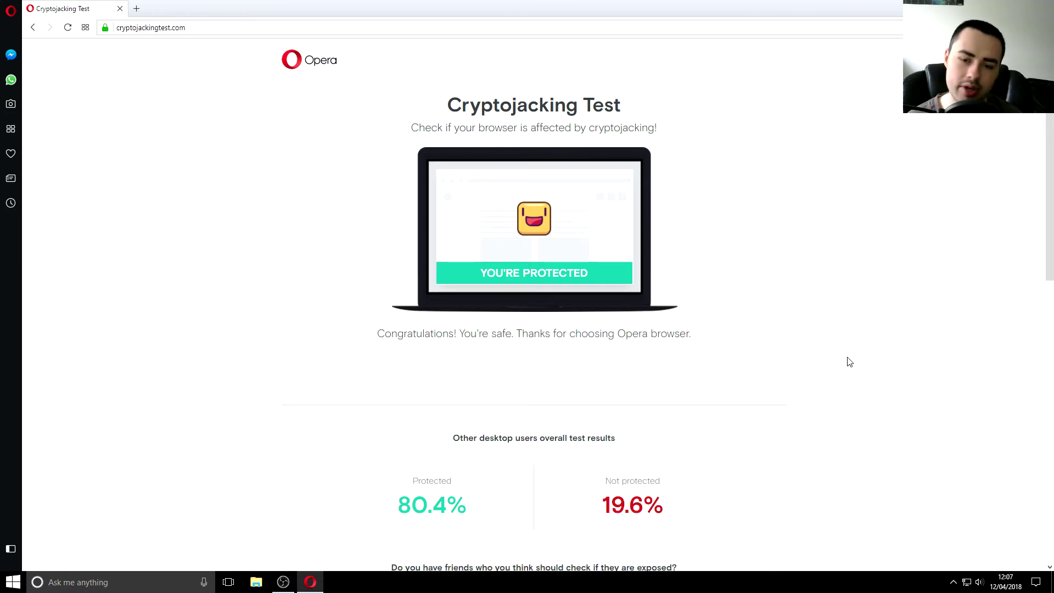
Scroll down and highlight the advice about turning on the ad blocker
{"action": "scroll", "coordinate": [849, 360], "scroll_direction": "down", "scroll_amount": 4}
{"action": "scroll", "coordinate": [815, 410], "scroll_direction": "down", "scroll_amount": 6}
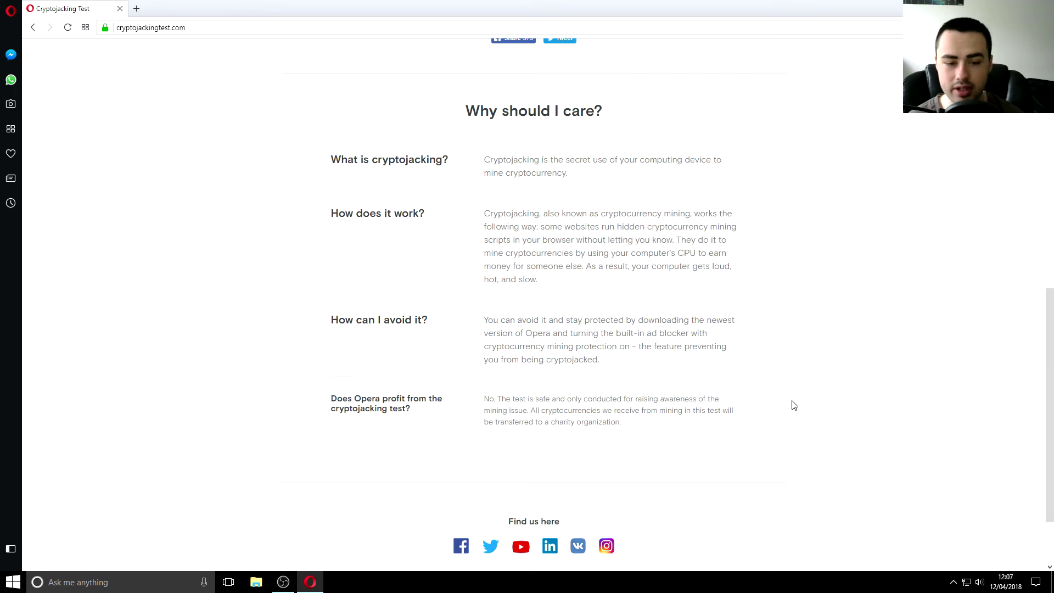
{"action": "left_click_drag", "start_coordinate": [535, 336], "coordinate": [655, 335]}
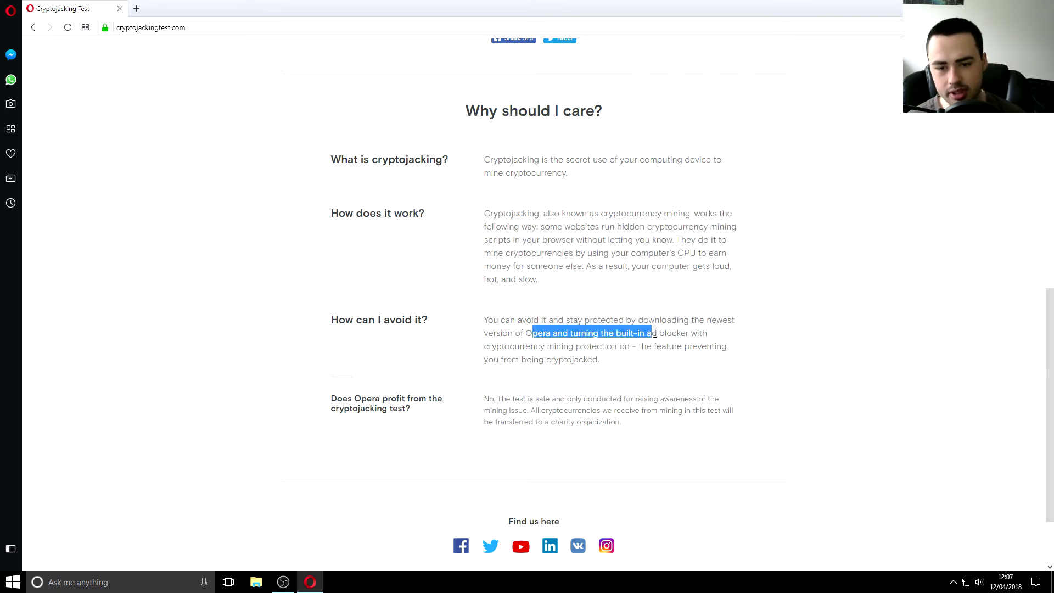
{"action": "left_click", "coordinate": [645, 314]}
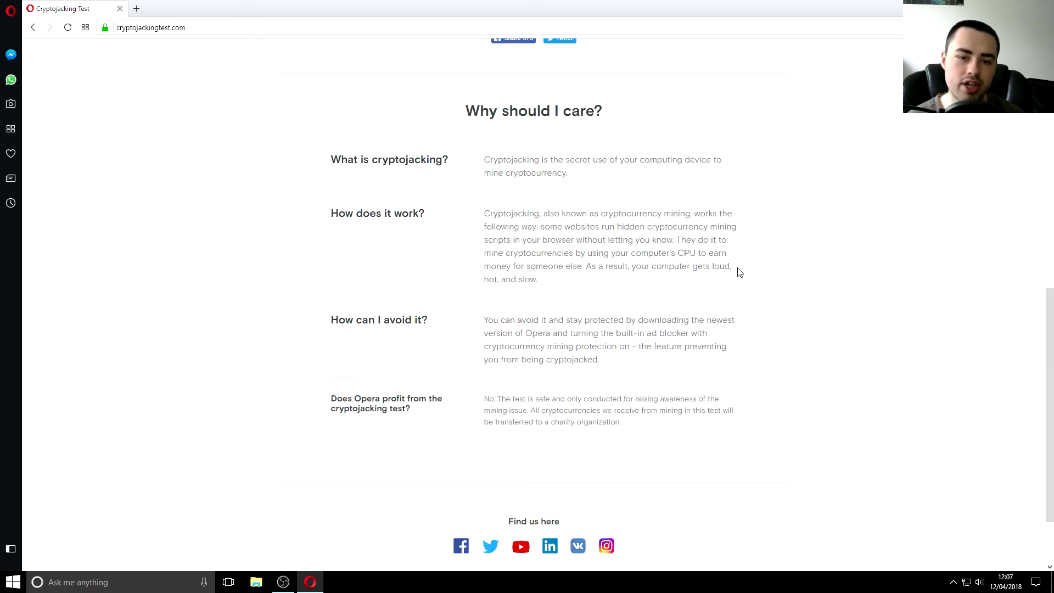
{"action": "scroll", "coordinate": [829, 371], "scroll_direction": "up", "scroll_amount": 5}
{"action": "scroll", "coordinate": [829, 375], "scroll_direction": "up", "scroll_amount": 5}
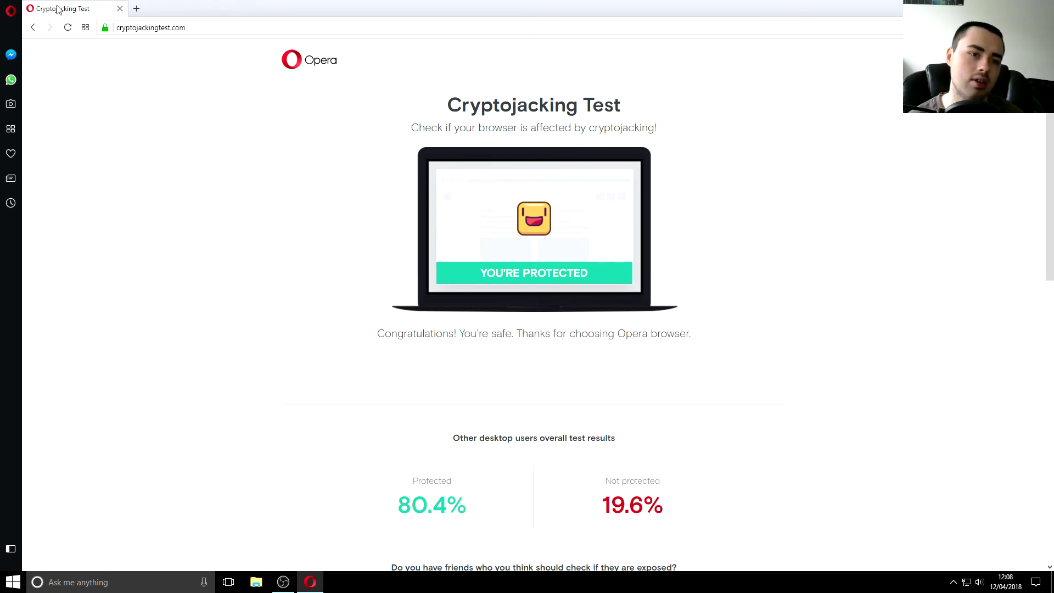
{"action": "left_click", "coordinate": [122, 27]}
{"action": "left_click", "coordinate": [326, 235]}
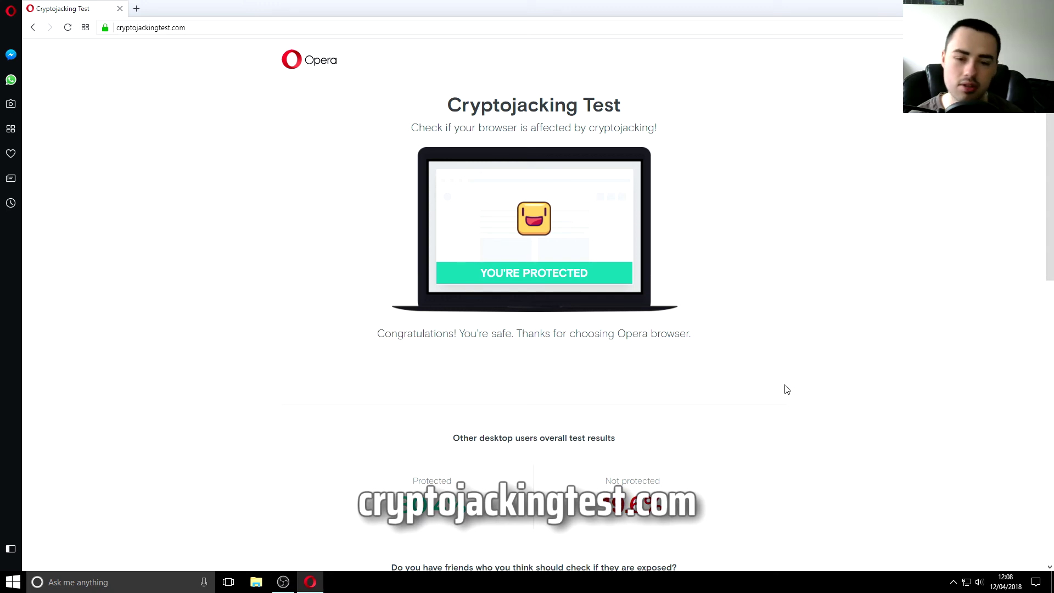